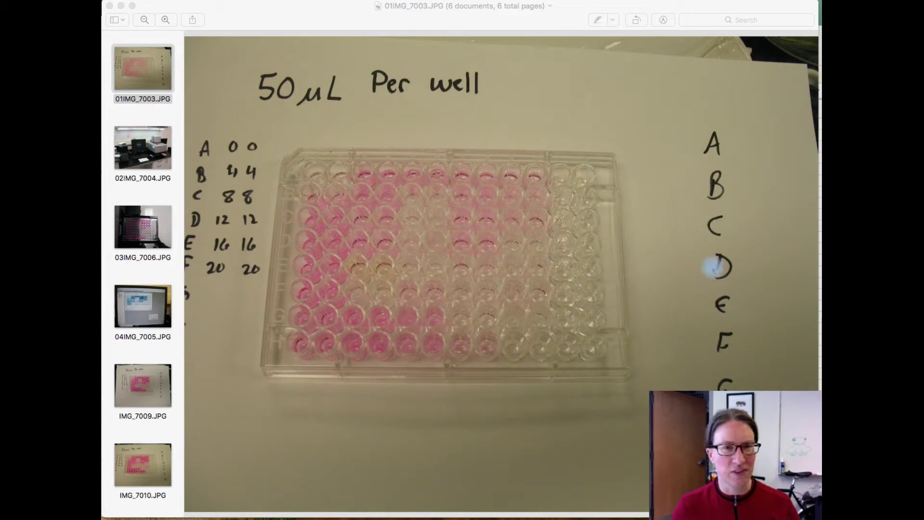
- Advance Preview to the second photo, 02IMG_7004.JPG, showing the lab bench and plate reader
click(279, 21)
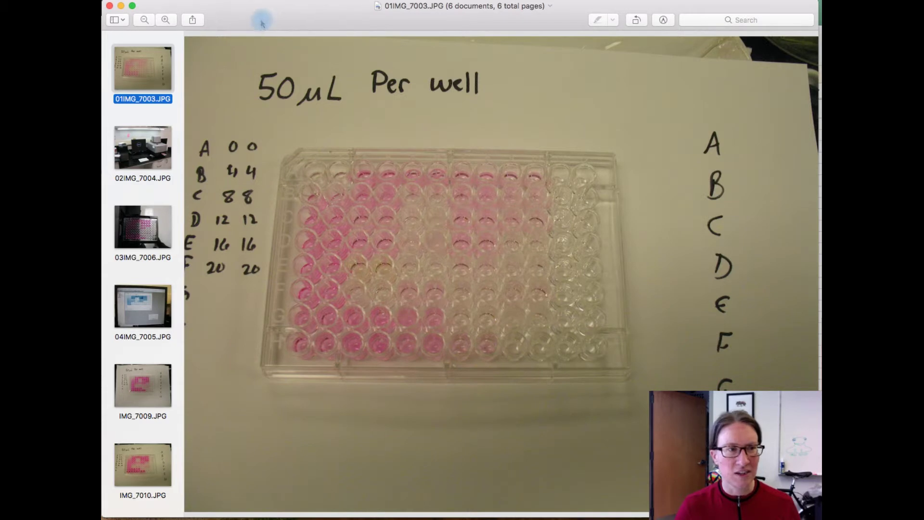
key(Down)
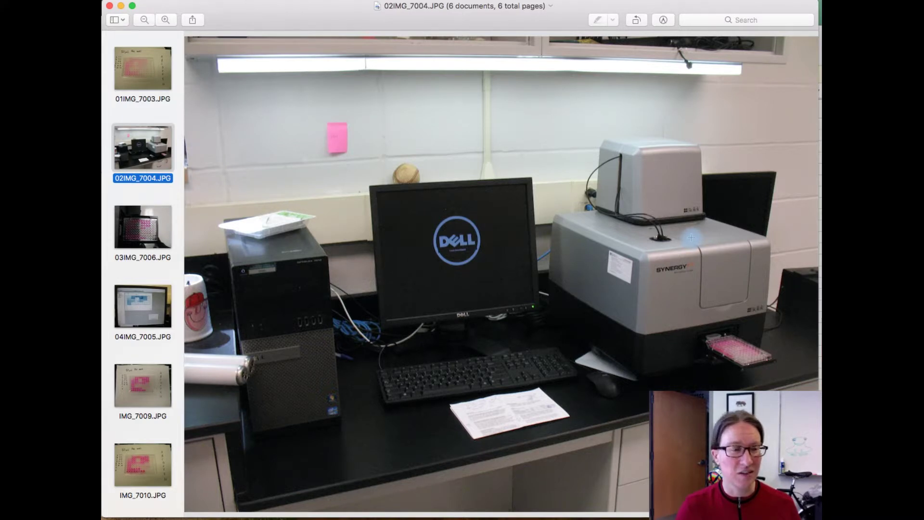
- Page through photos 03IMG_7006, 04IMG_7005 and IMG_7009, then switch to the UricAcid_11may2021 workbook
key(Down)
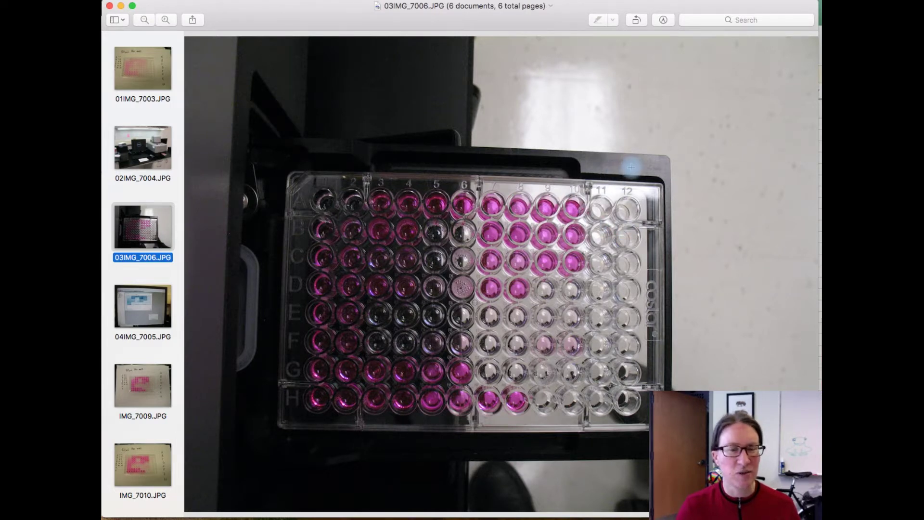
key(Down)
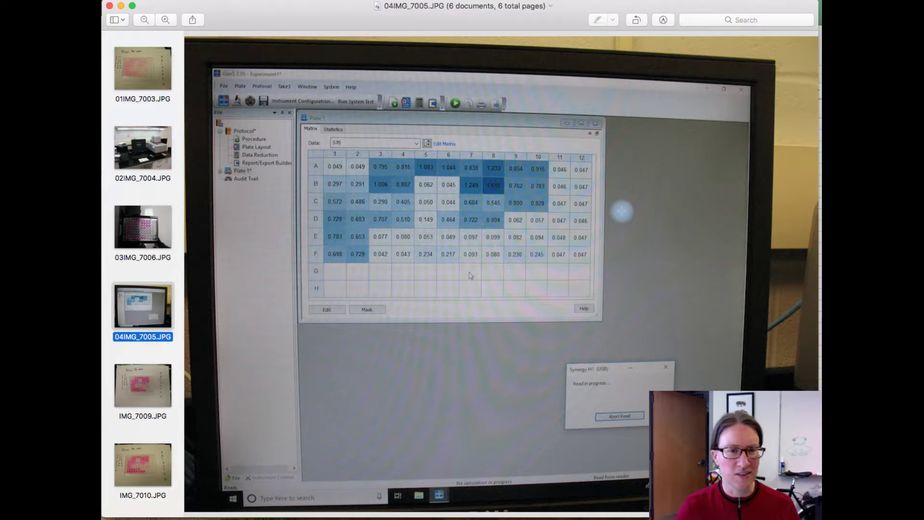
key(Down)
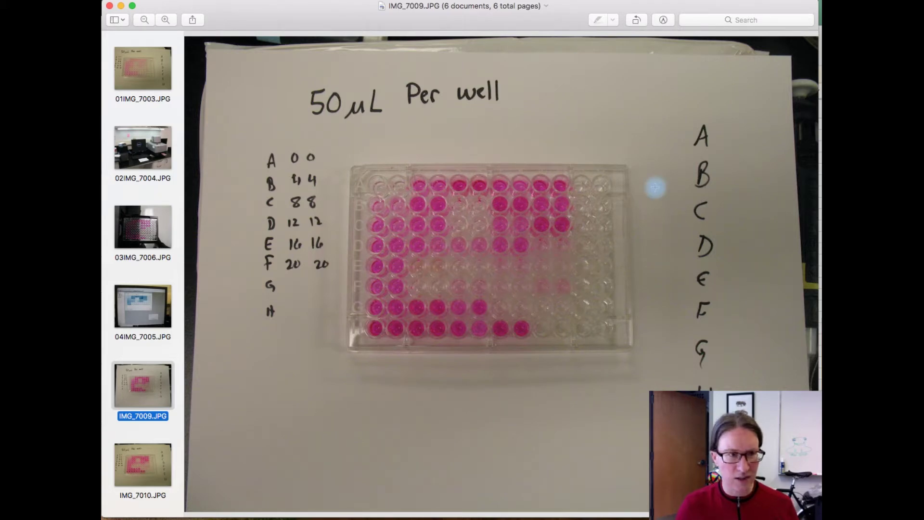
key(super+Tab)
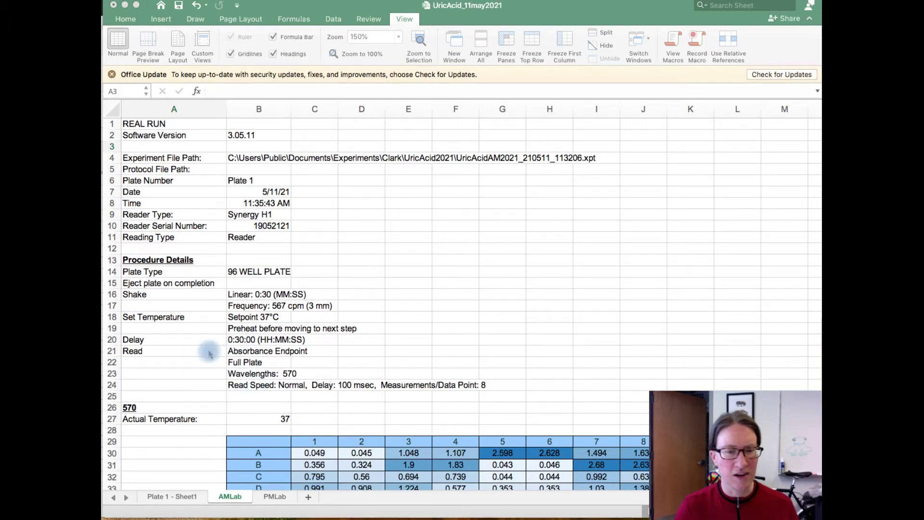
scroll(207, 351, down, 5)
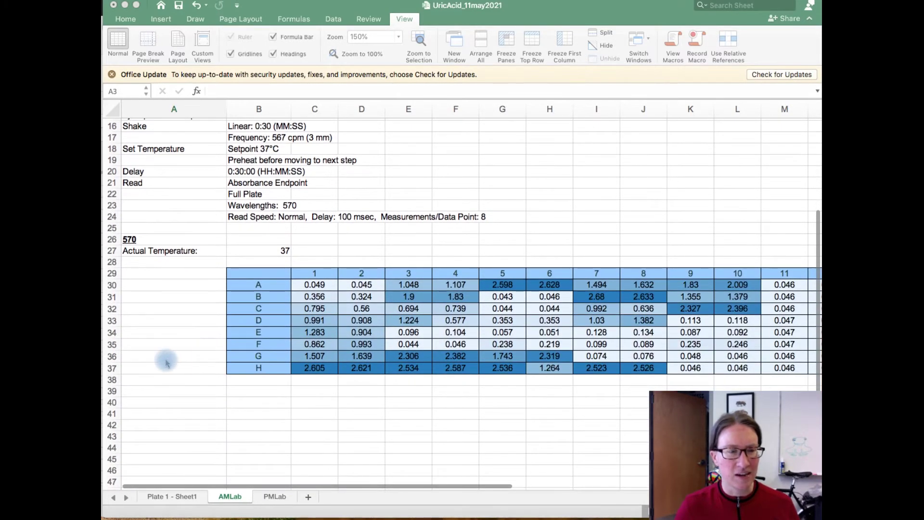
scroll(182, 370, down, 2)
scroll(183, 371, right, 3)
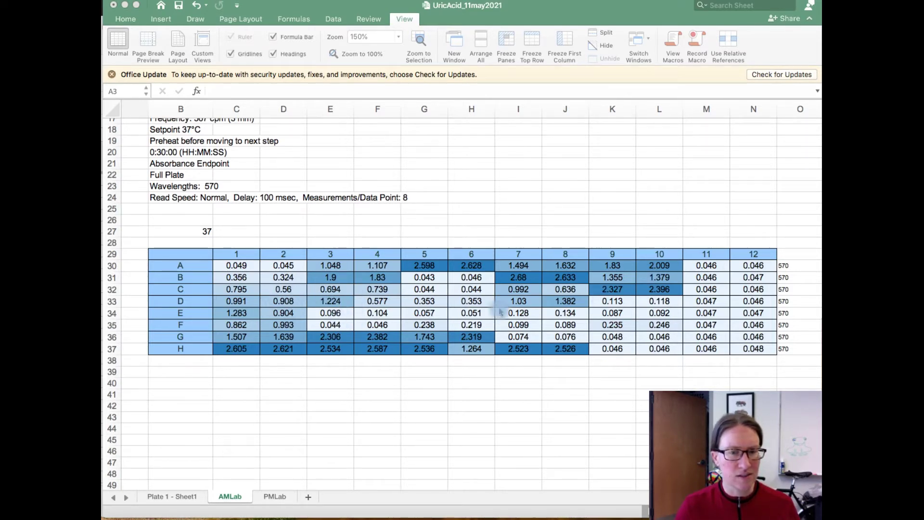
scroll(394, 300, down, 4)
scroll(394, 300, left, 2)
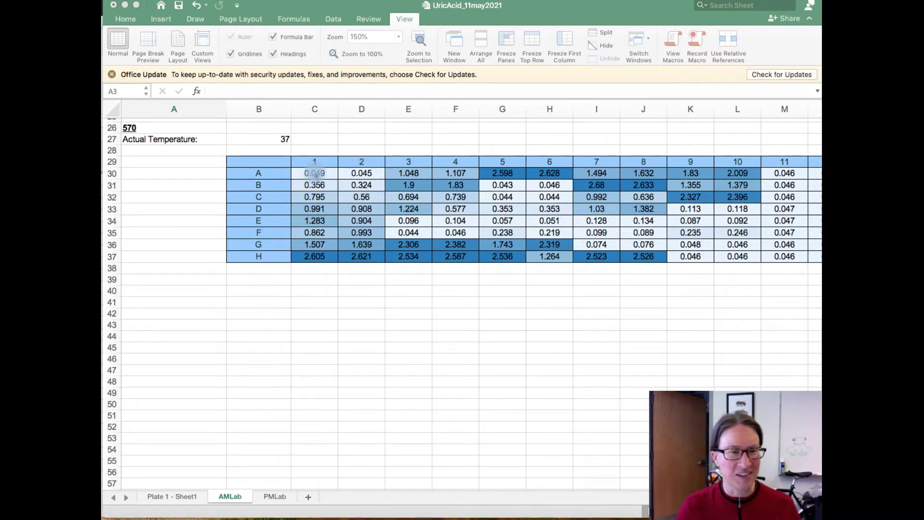
scroll(315, 175, down, 1)
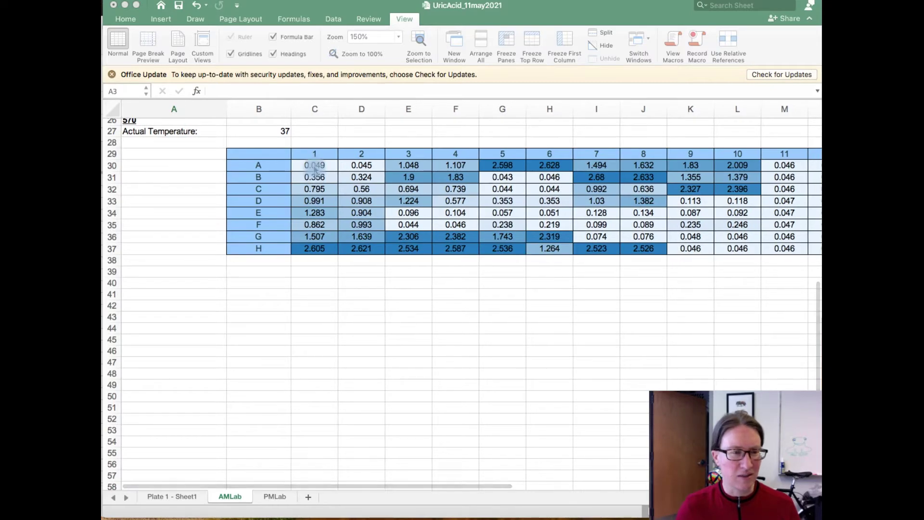
scroll(317, 166, up, 1)
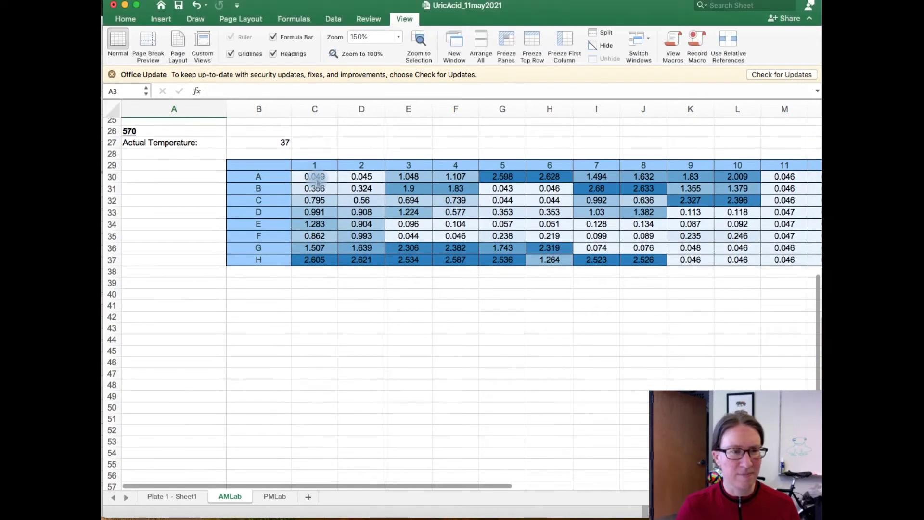
- Copy the readings from plate columns 1–4 into C40 and C48 below the table
drag(314, 178, 361, 260)
key(super+c)
click(295, 292)
key(super+v)
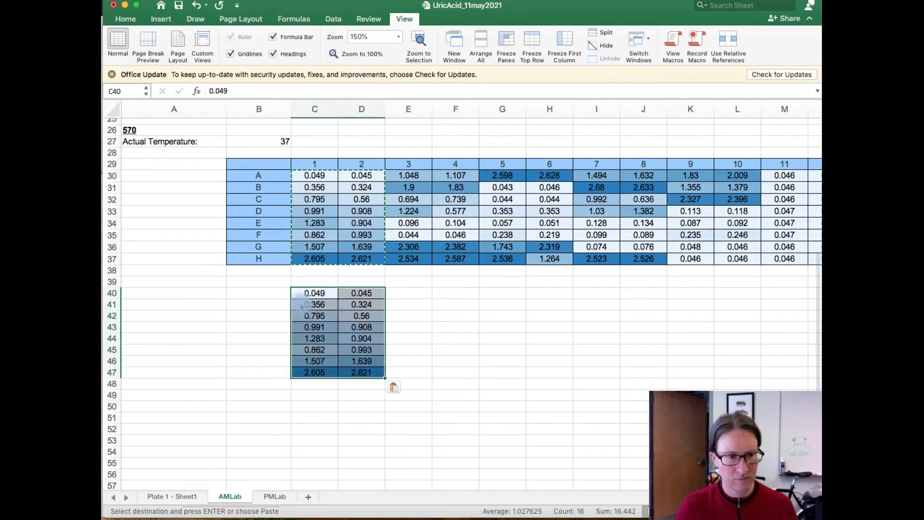
drag(409, 175, 455, 258)
key(super+c)
click(314, 383)
key(super+v)
- Stack the remaining plate column pairs, through columns 9 and 10, beneath them down to C72
drag(502, 175, 549, 258)
scroll(549, 259, down, 2)
click(309, 427)
key(super+v)
drag(591, 128, 638, 211)
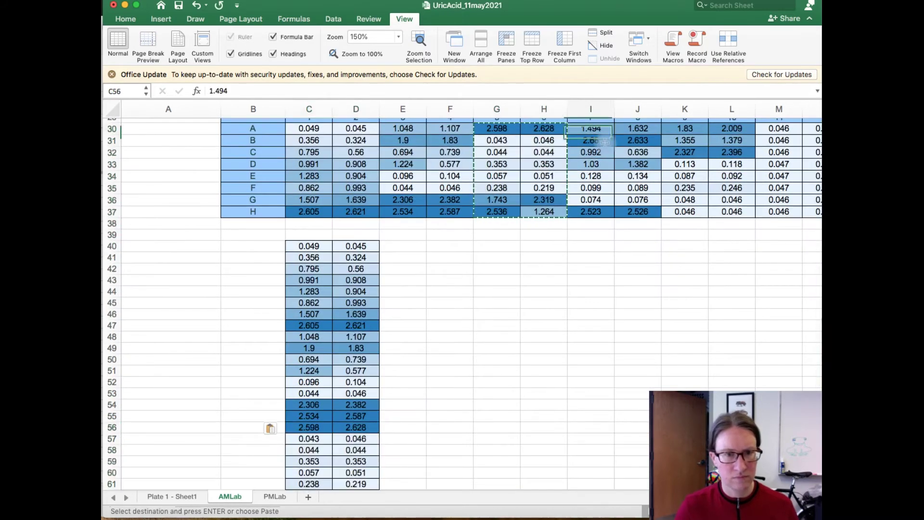
key(super+c)
click(309, 432)
key(super+v)
scroll(377, 382, up, 5)
drag(685, 349, 731, 431)
key(super+c)
scroll(336, 289, down, 6)
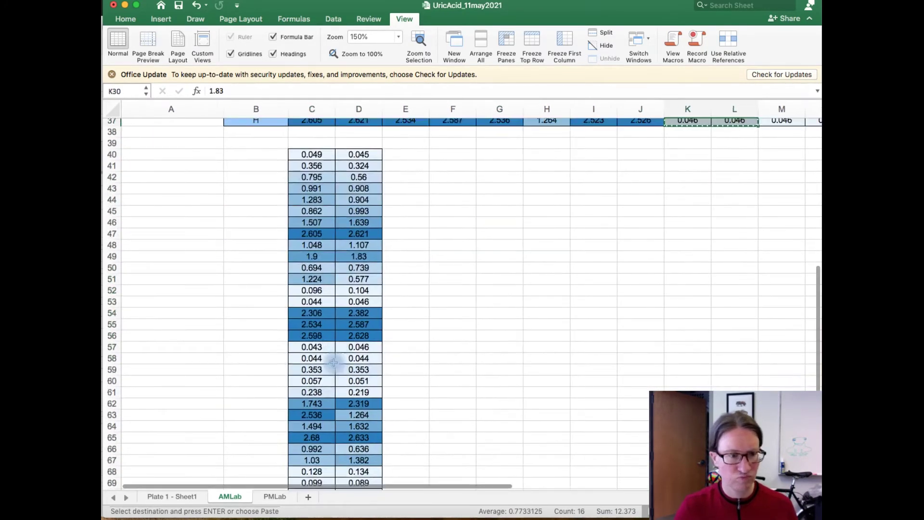
click(314, 416)
key(super+v)
scroll(226, 234, up, 5)
- Add a Sample ID header with amounts 0, 4, 8, 12, 16, 20 and 'standard' labels down to A45
click(192, 235)
text(Sample ID)
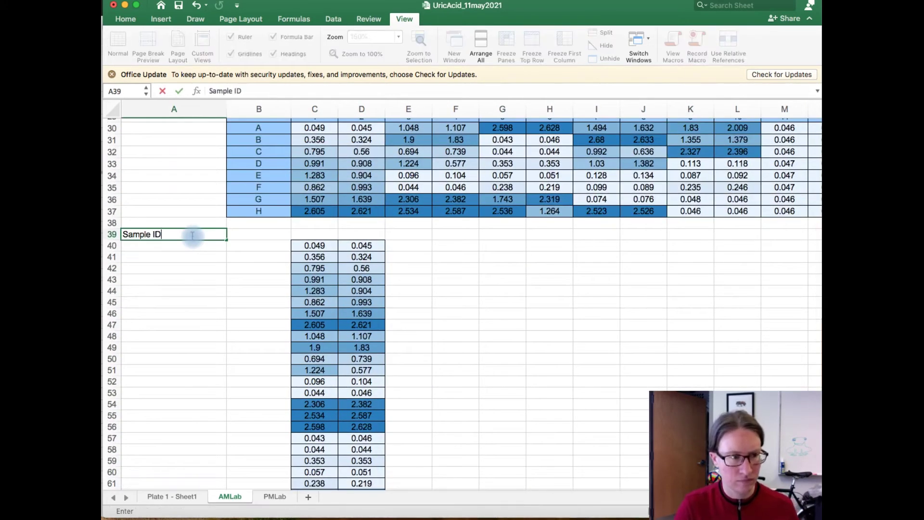
key(Tab)
click(192, 234)
key(super+x)
key(Right)
key(Return)
text(0 4 8 )
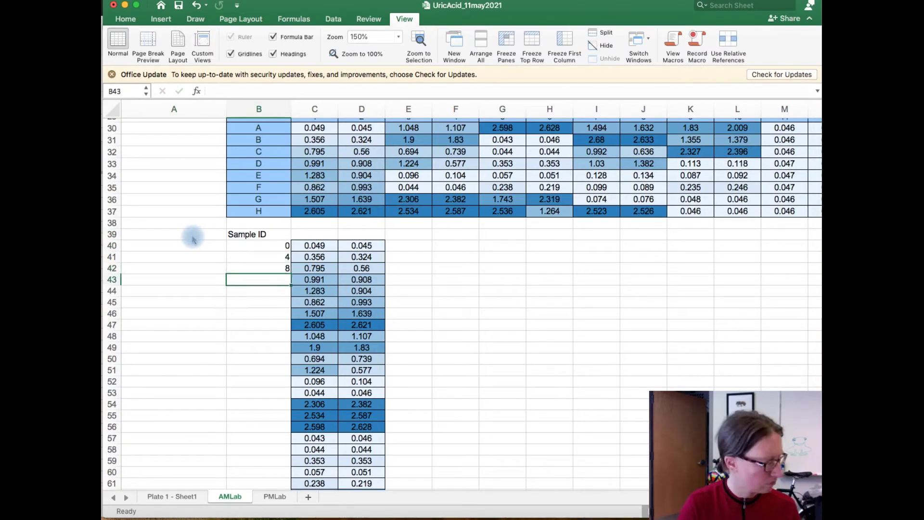
text(12 16 20)
click(193, 243)
text(standard)
key(Return)
click(192, 243)
key(super+c)
key(shift+Down)
key(shift+Down)
key(shift+Down)
key(shift+Down)
key(shift+Down)
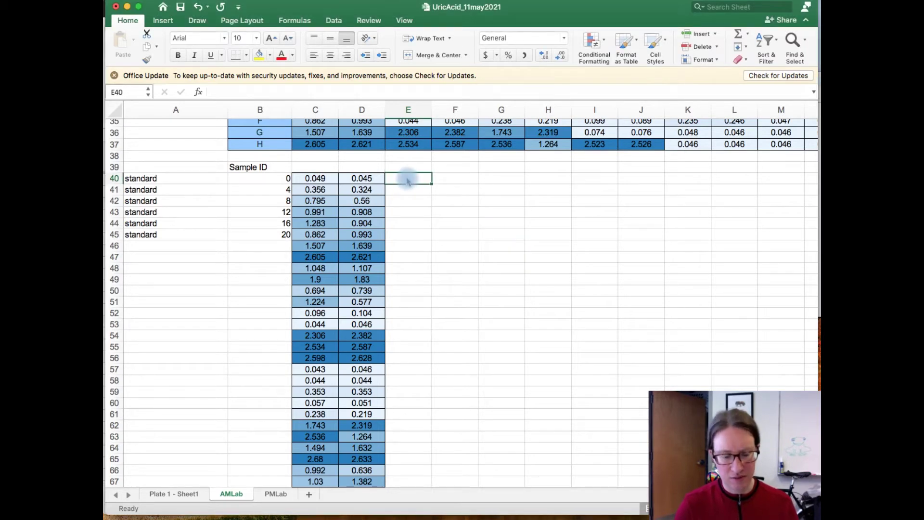
- Enter =AVERAGE(C40:D40) in E40 under an AVERAGE header and fill it down to row 79
text(average()
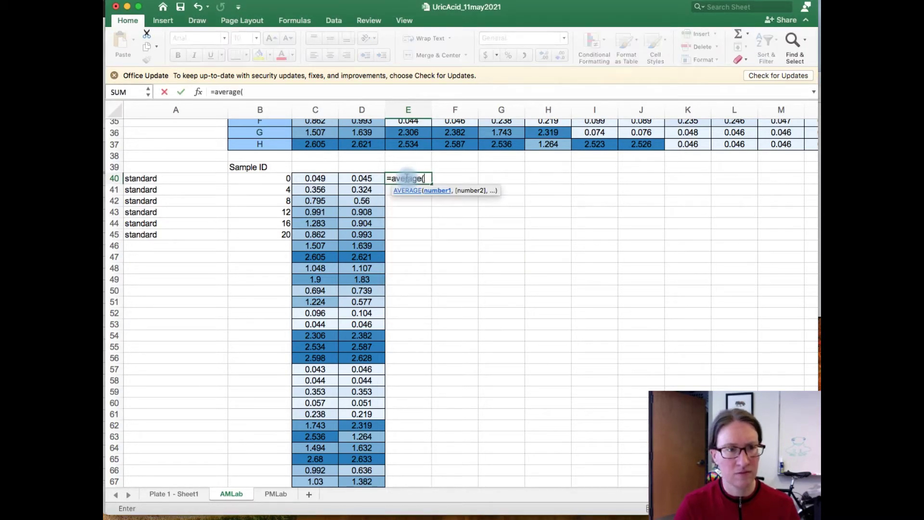
drag(361, 178, 316, 178)
key(Return)
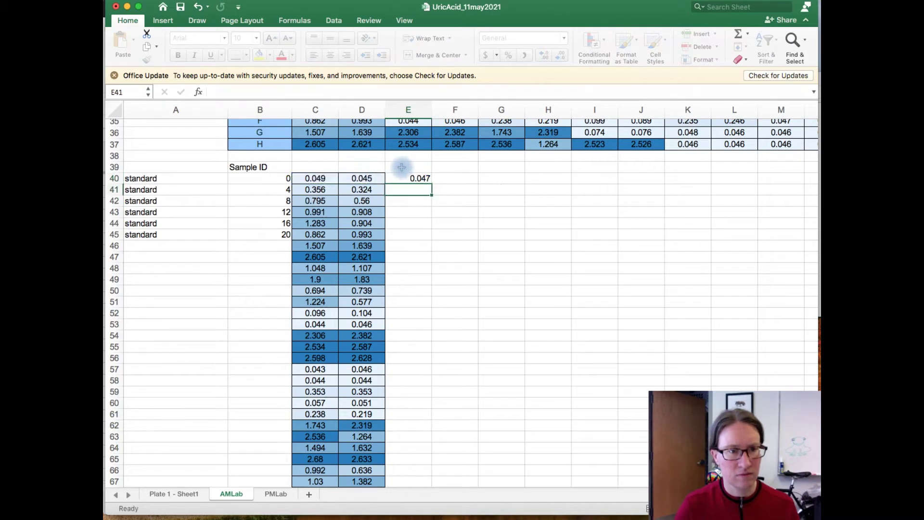
click(405, 167)
key(Return)
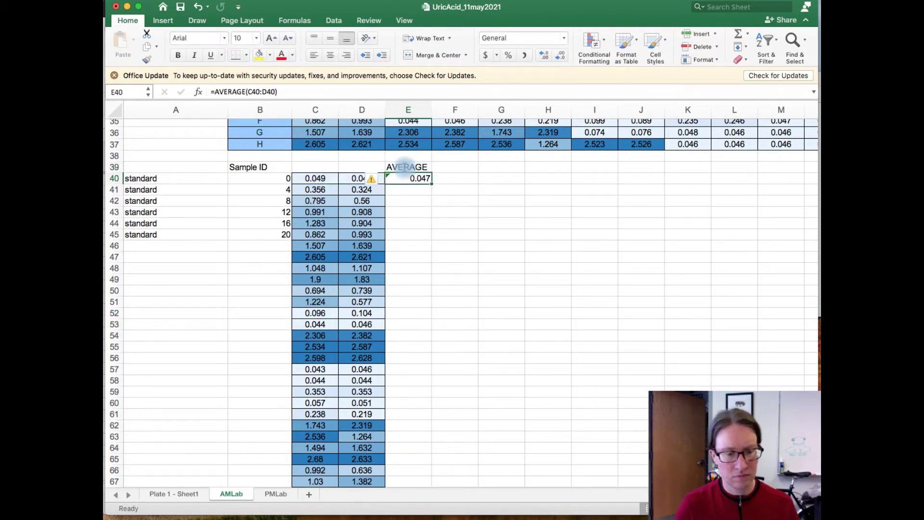
drag(432, 183, 423, 467)
scroll(438, 365, up, 10)
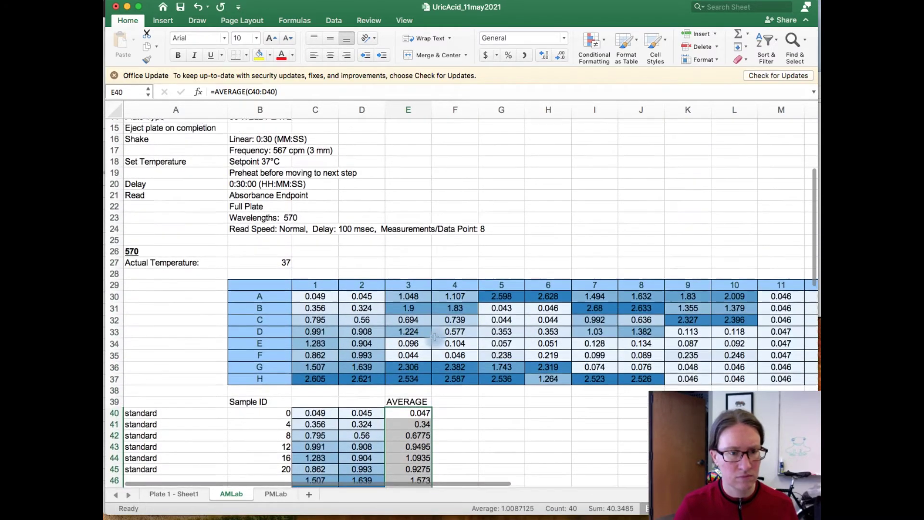
- Relabel the first standard as 2 nmole/µL and add an 'Amount' header in F39
scroll(434, 337, down, 3)
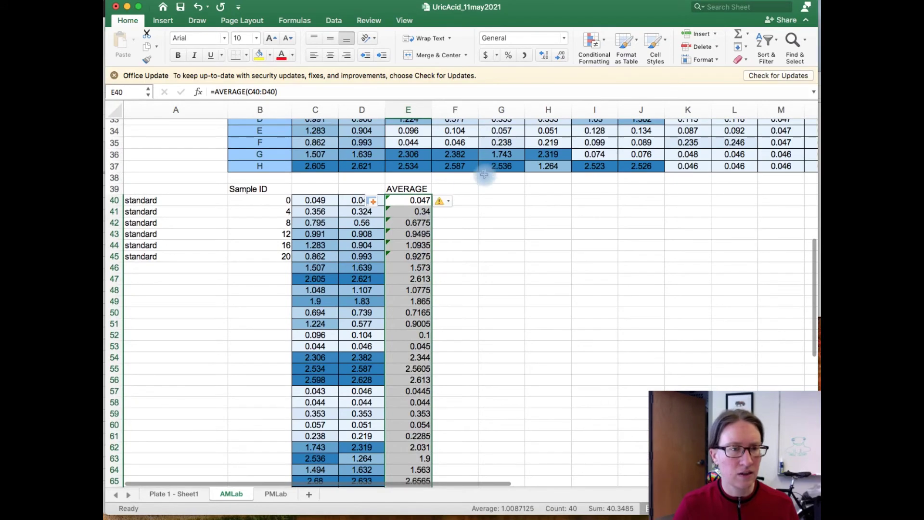
click(466, 188)
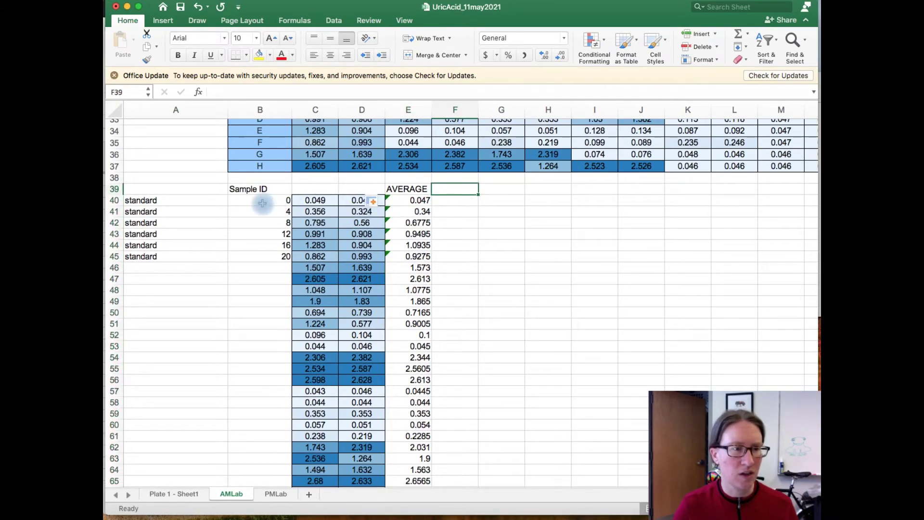
scroll(231, 200, left, 2)
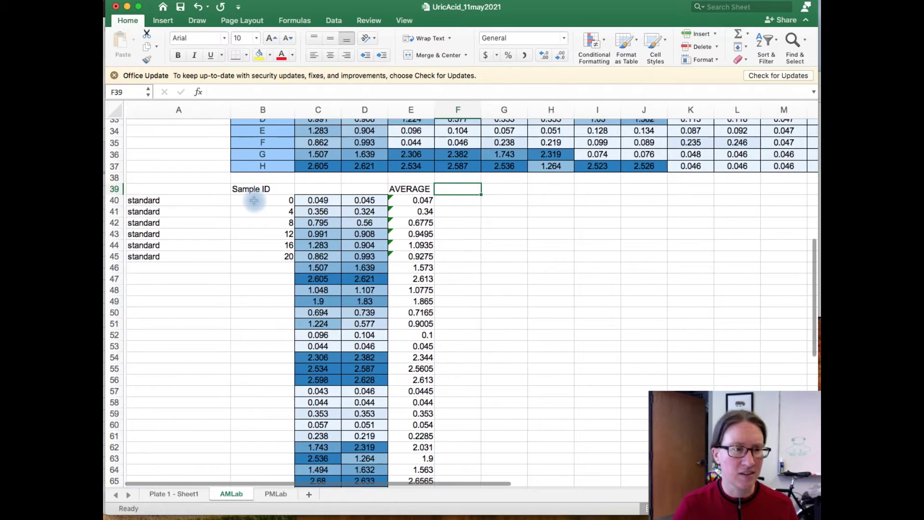
click(191, 200)
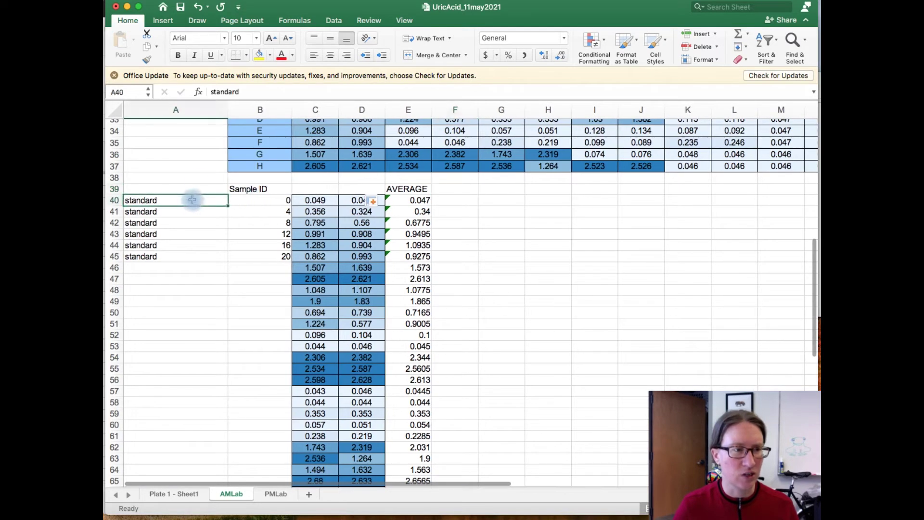
click(263, 91)
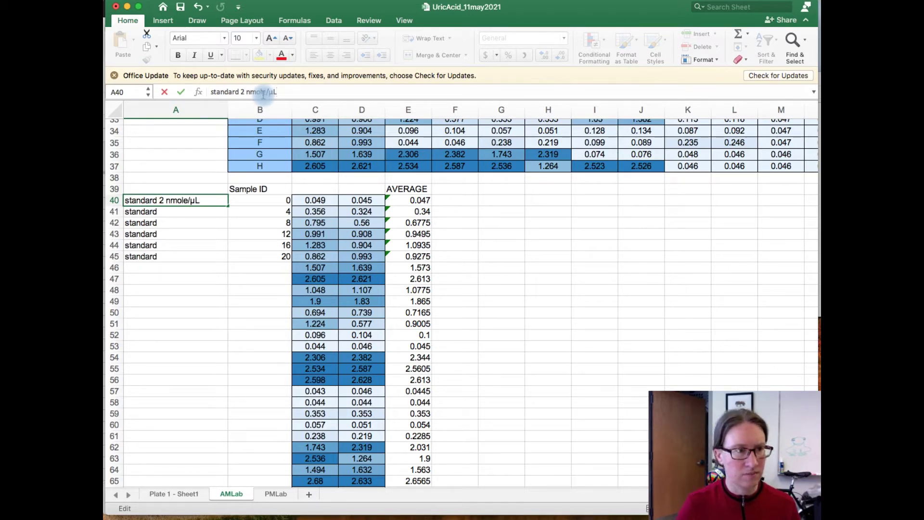
key(Tab)
key(Tab)
key(Tab)
key(Tab)
key(Tab)
key(Up)
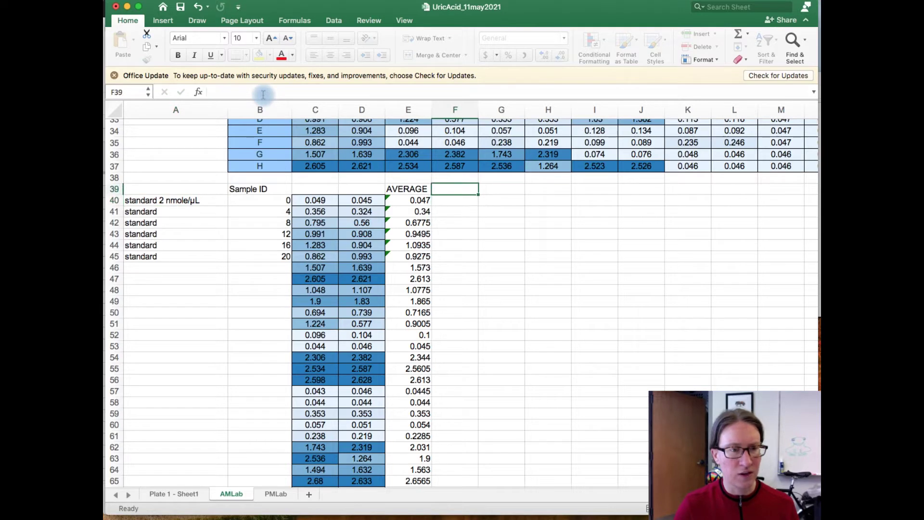
text(Amount)
key(Return)
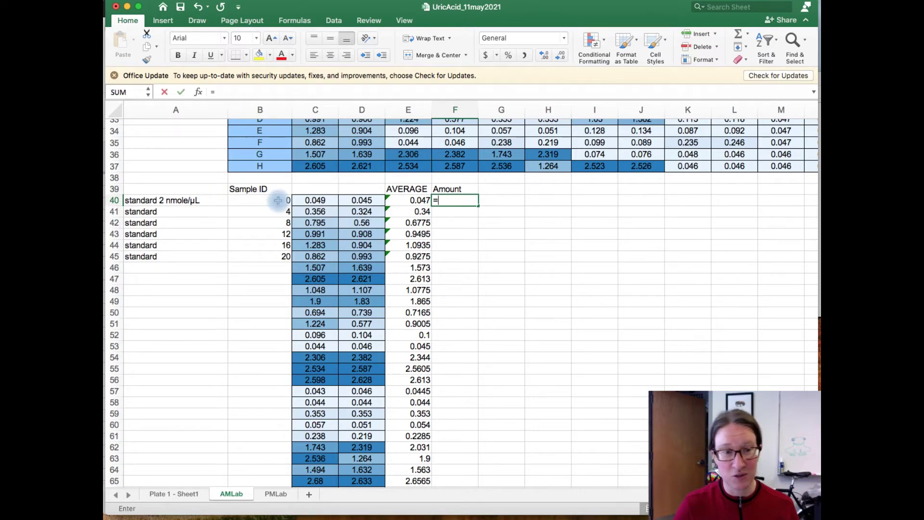
key(Return)
key(Up)
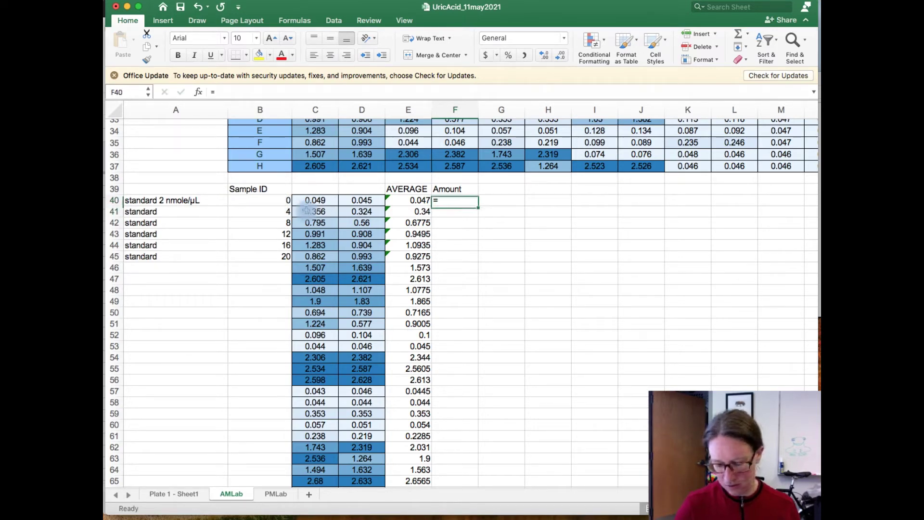
- Enter =2*B40 in F40 and fill it down to F45, giving 0 to 40
text(=2)
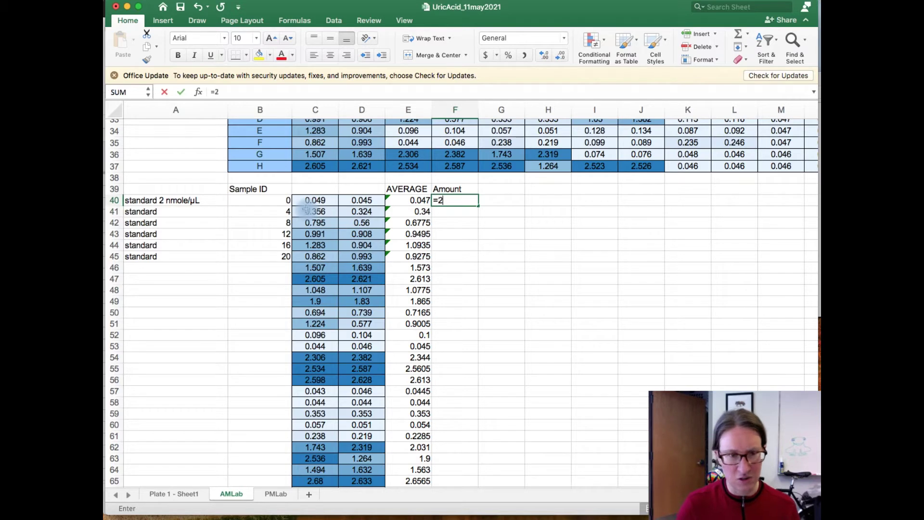
text(*)
click(255, 200)
key(Return)
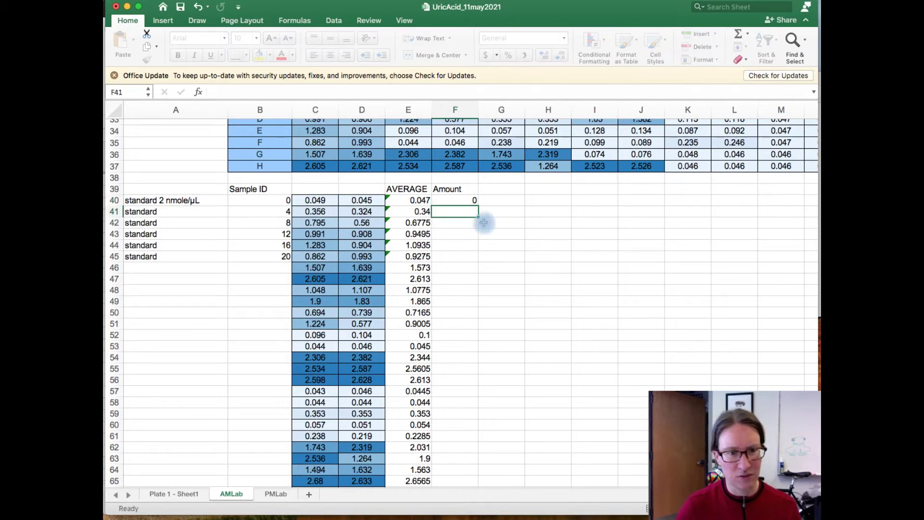
click(473, 201)
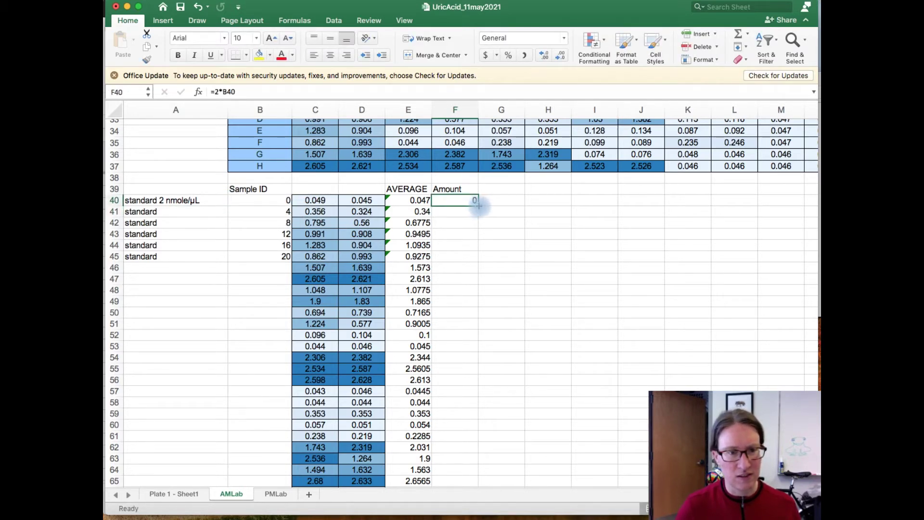
drag(479, 206, 479, 260)
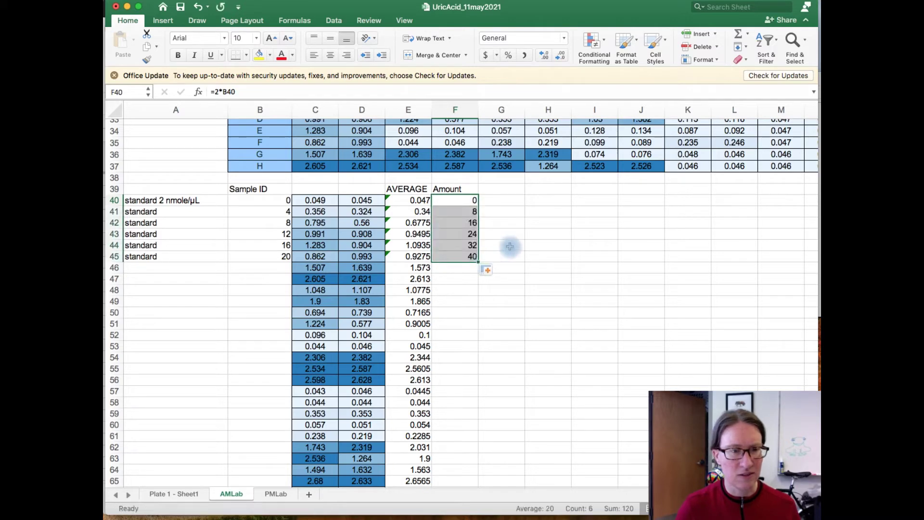
- Rename the F39 header to 'Amount (nmole)'
click(455, 189)
scroll(384, 135, up, 1)
click(322, 92)
text((n)
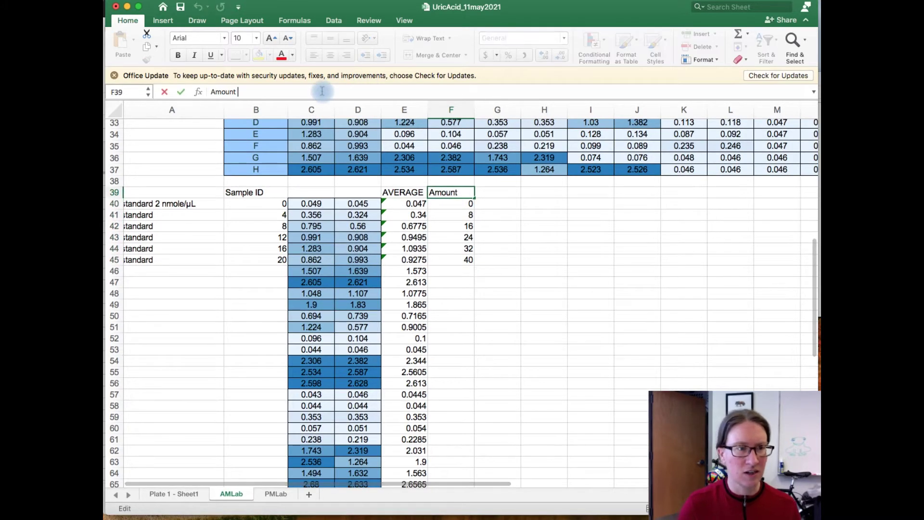
text(mole))
key(Return)
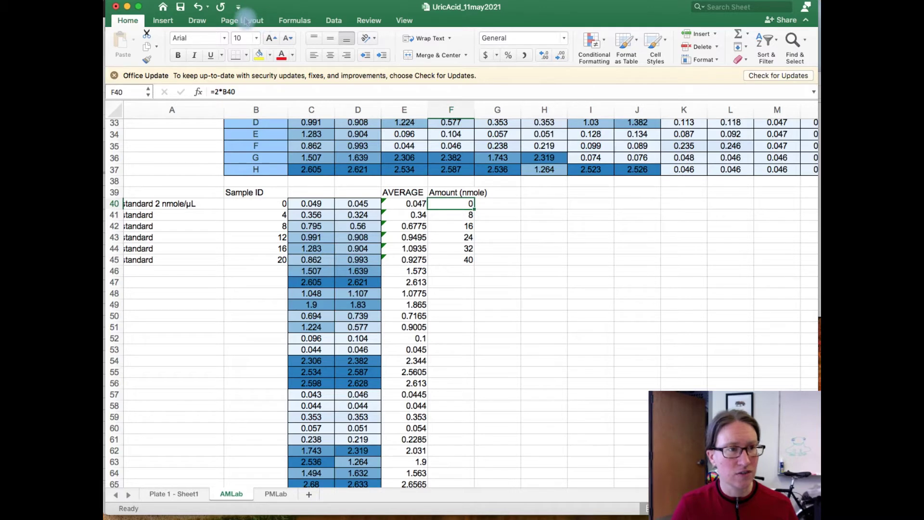
- Insert a plain scatter chart of E40:F45 and place it beside the data
click(163, 21)
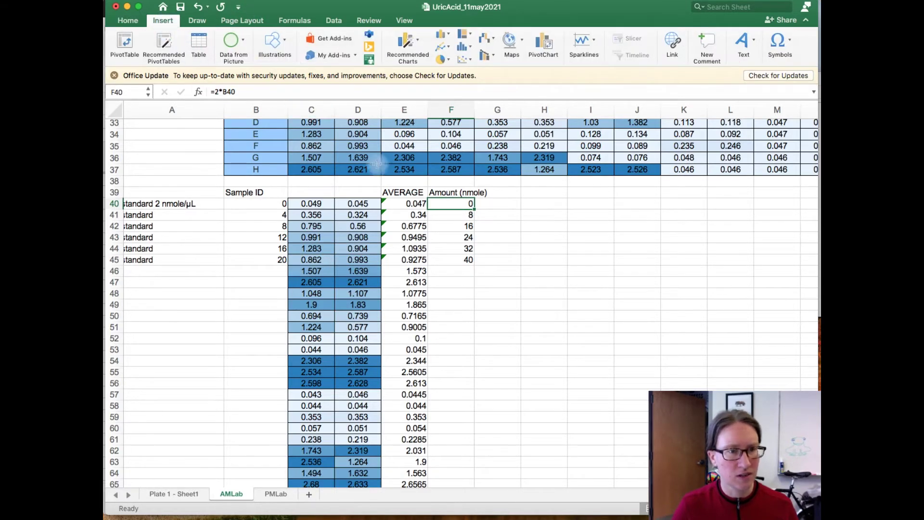
drag(409, 203, 447, 260)
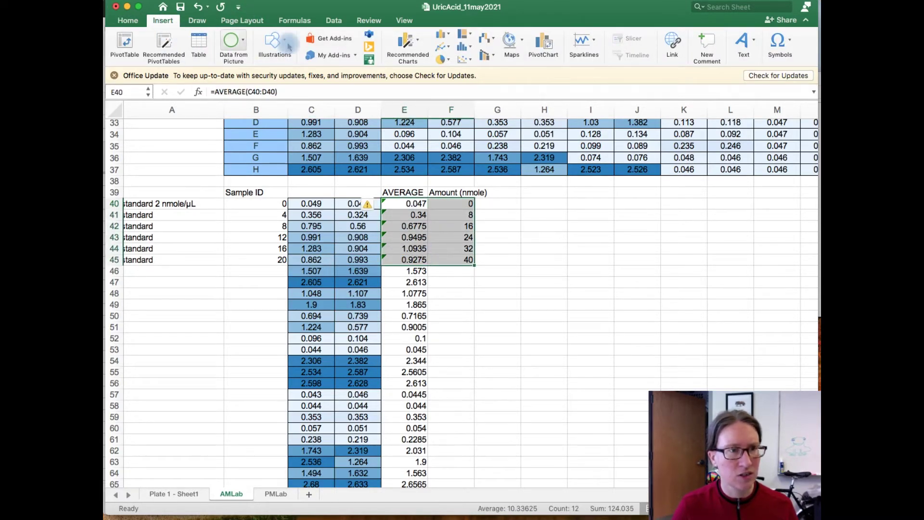
click(464, 59)
click(483, 114)
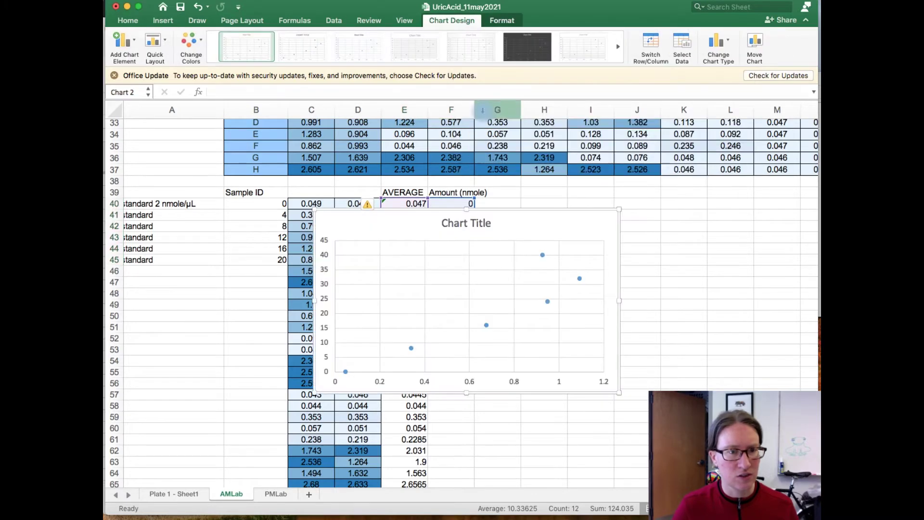
drag(354, 231, 539, 155)
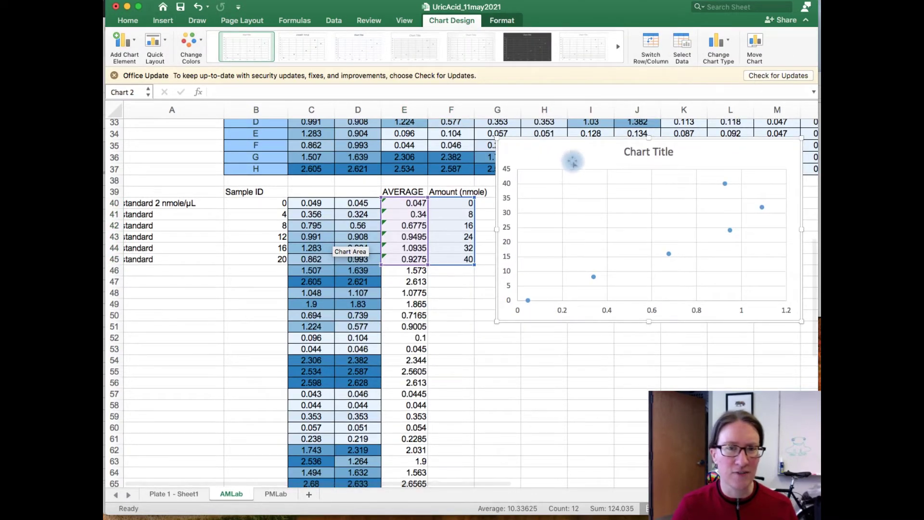
- Trim the chart's series to rows 40–44, dropping the 40 nmole standard
mouse_move(725, 185)
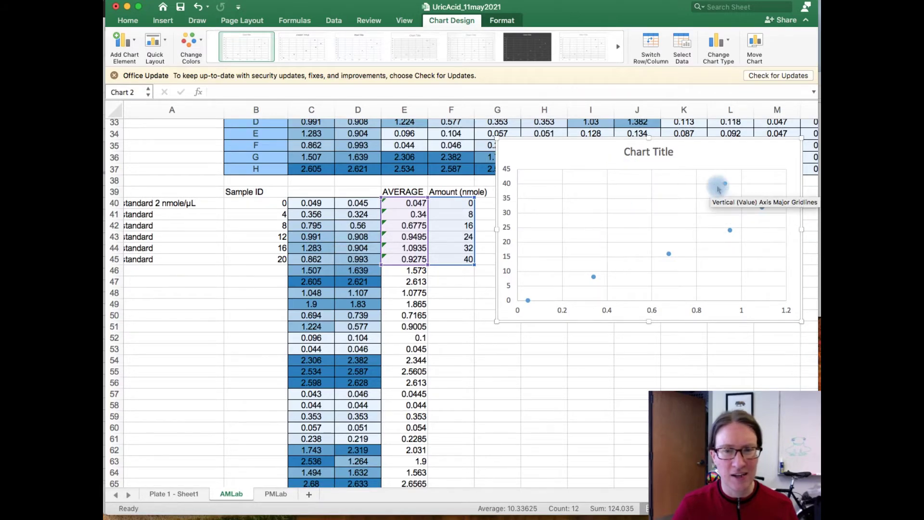
scroll(725, 186, left, 1)
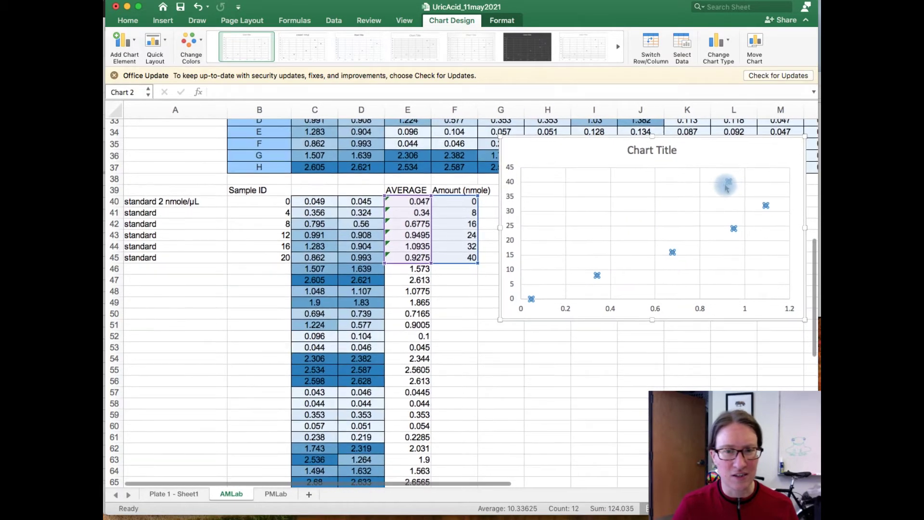
click(728, 183)
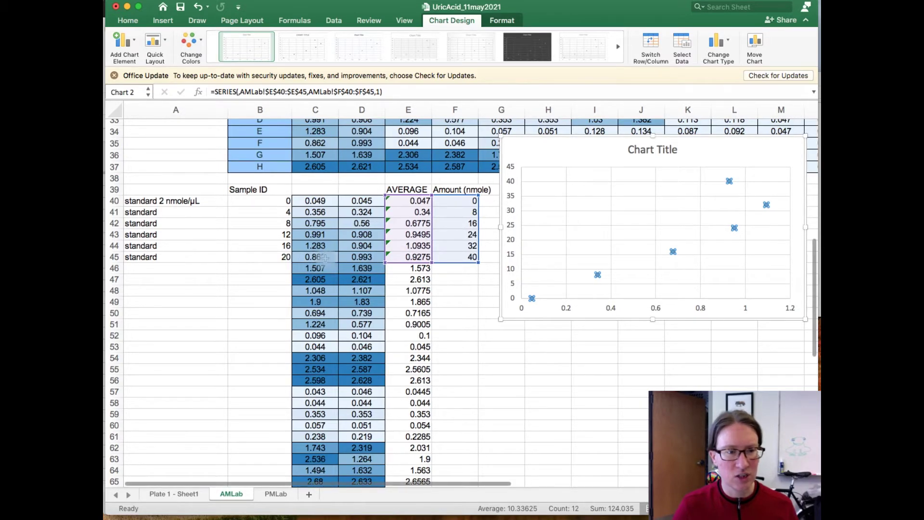
scroll(370, 257, down, 1)
scroll(380, 258, up, 1)
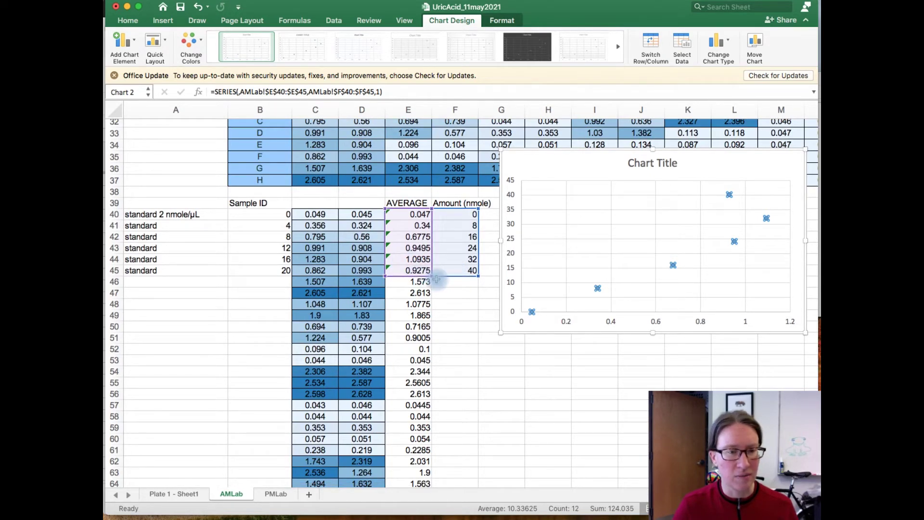
scroll(431, 275, down, 1)
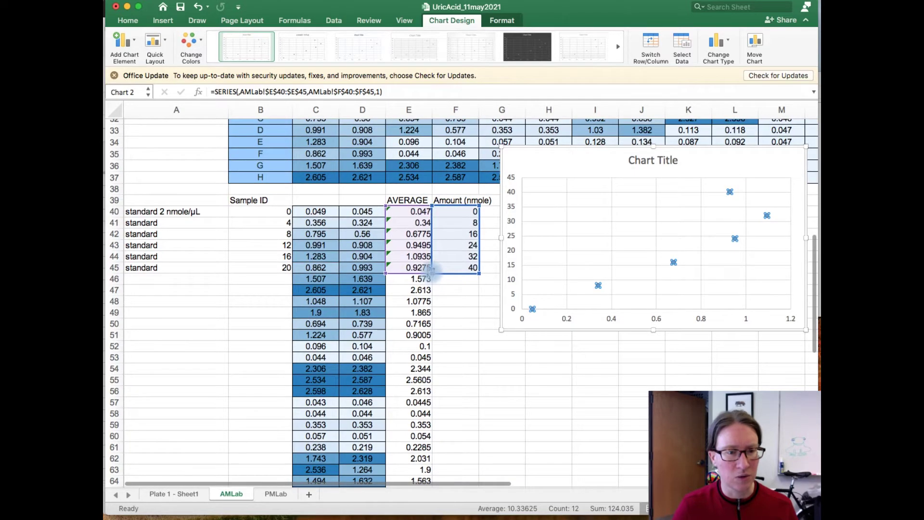
drag(431, 272, 431, 262)
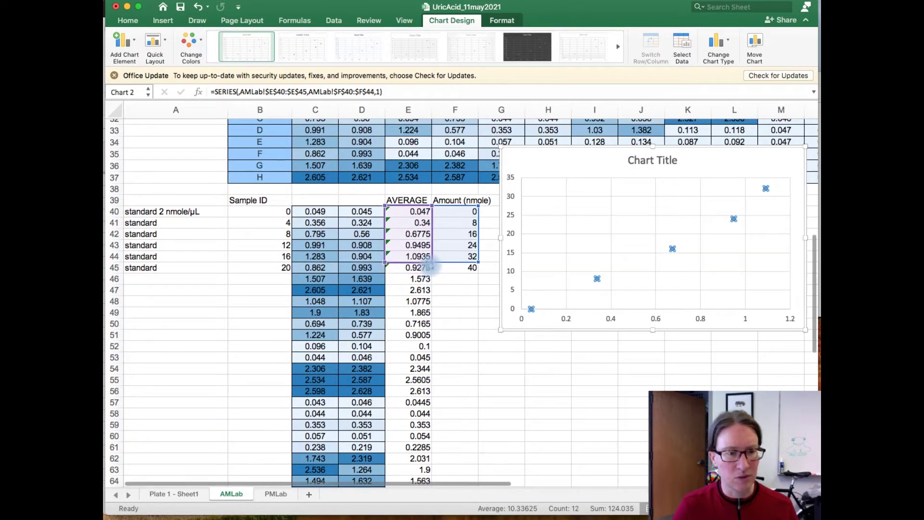
- Add a linear trendline displaying its equation and R², and position the equation label
click(586, 165)
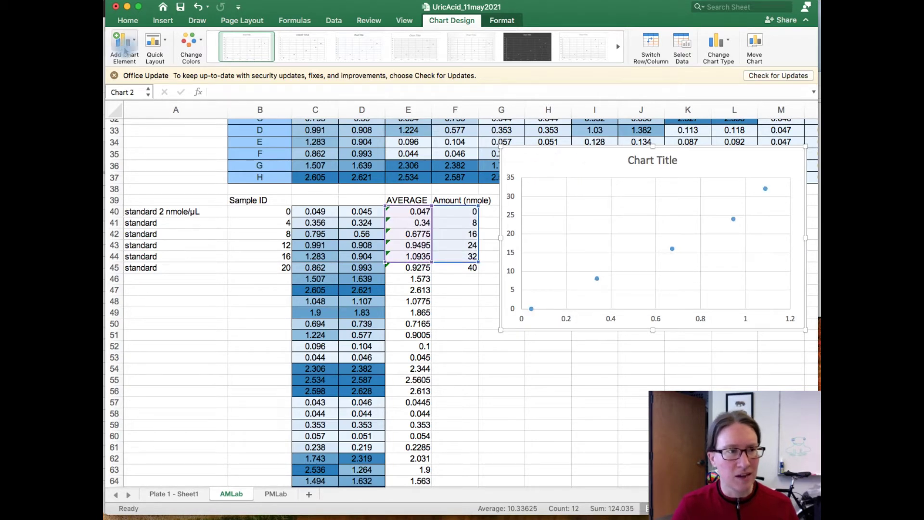
click(122, 43)
mouse_move(164, 185)
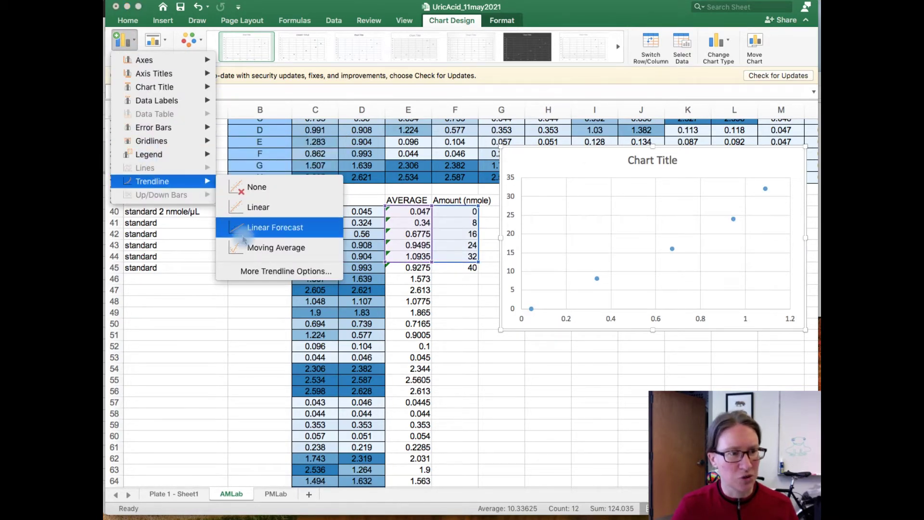
click(244, 210)
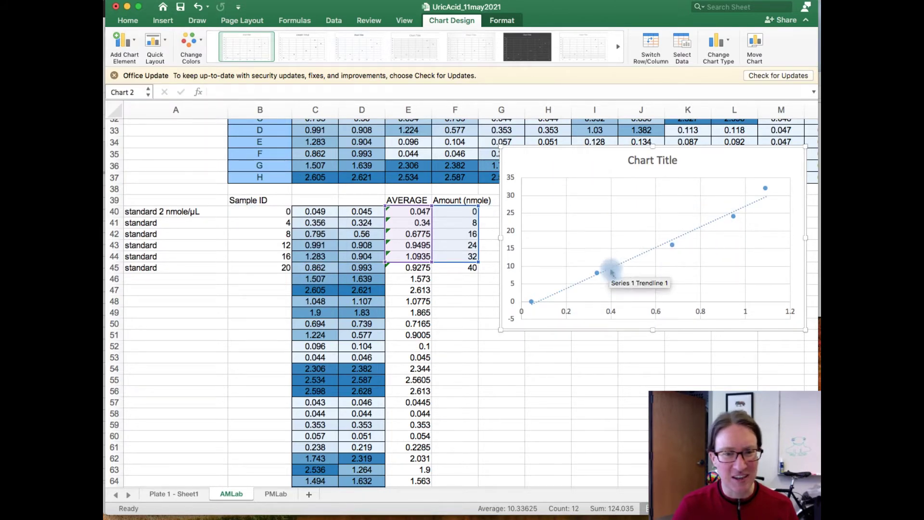
right_click(616, 272)
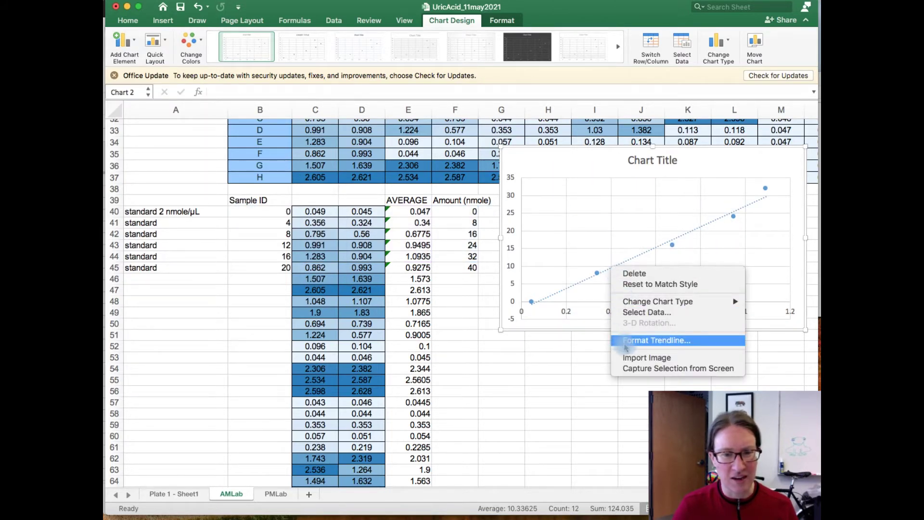
click(625, 342)
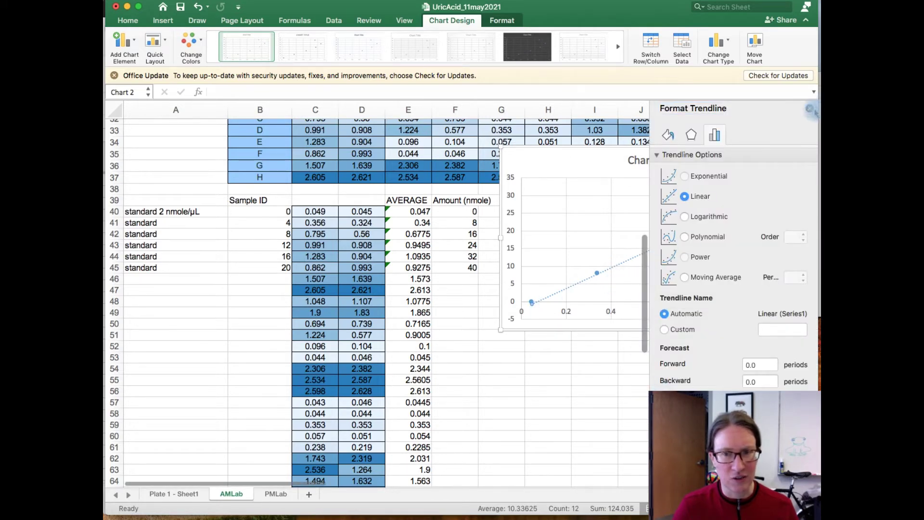
click(811, 109)
drag(729, 197, 562, 162)
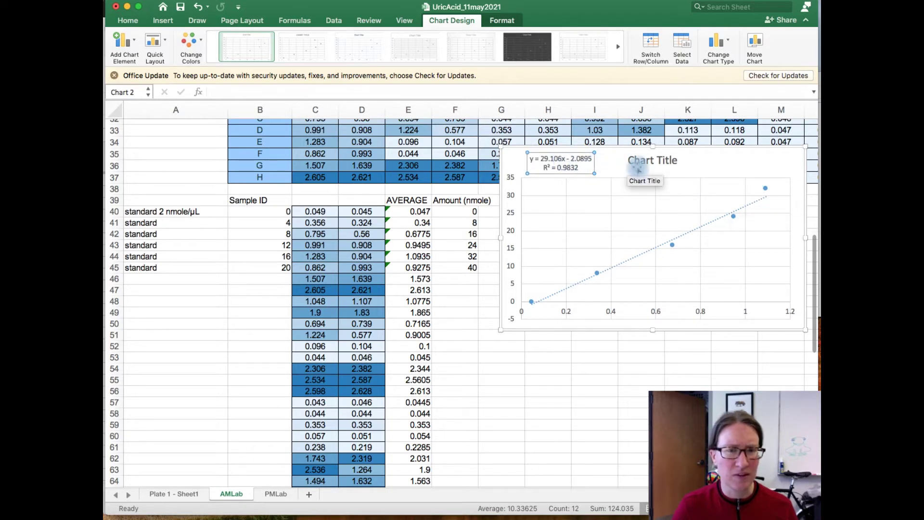
- Delete the chart title, nudge the equation label, and shift the chart right
click(642, 162)
key(Delete)
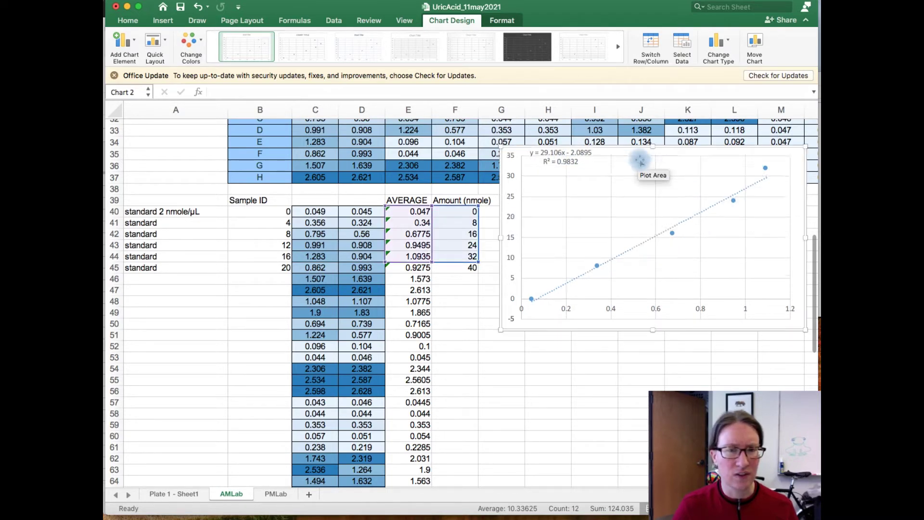
drag(558, 159, 560, 168)
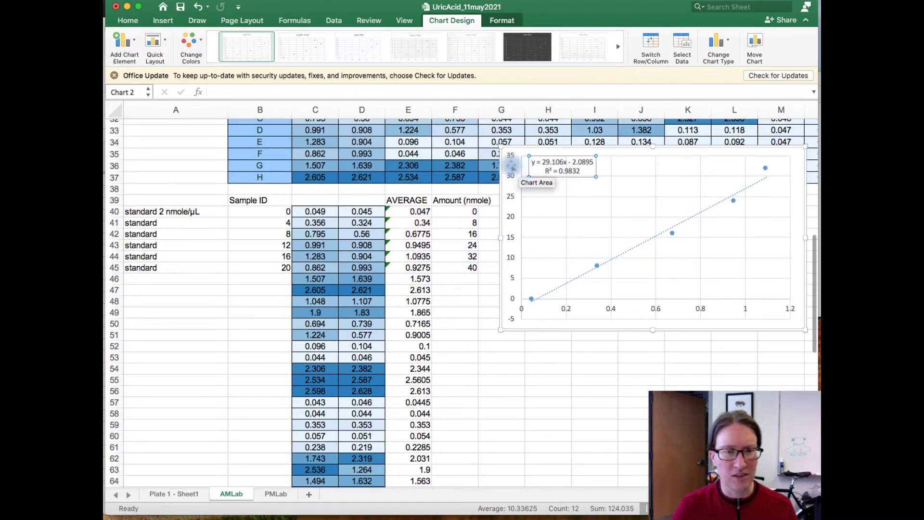
drag(512, 167, 649, 151)
- Label H40:H41 SLOPE and INTERCEPT, and compute =SLOPE(F40:F44,E40:E44) in I40, giving 29.106222
click(551, 211)
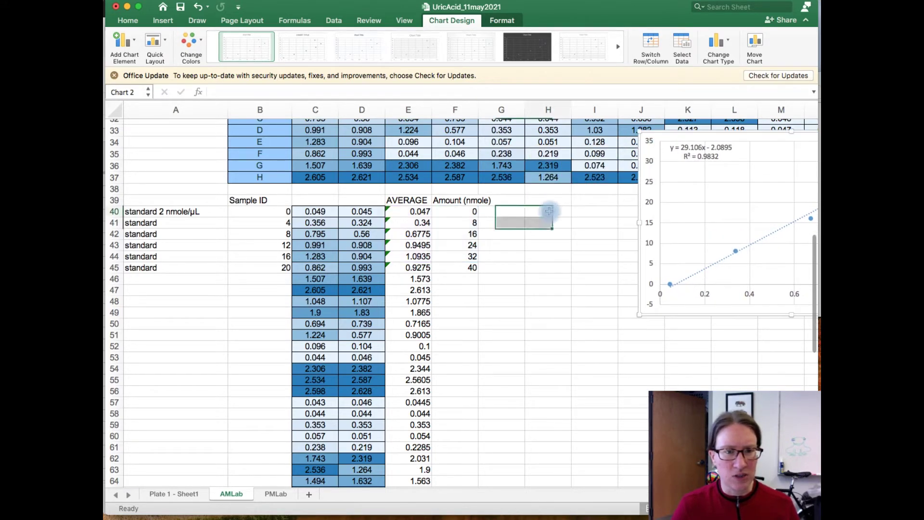
text(SLOPE)
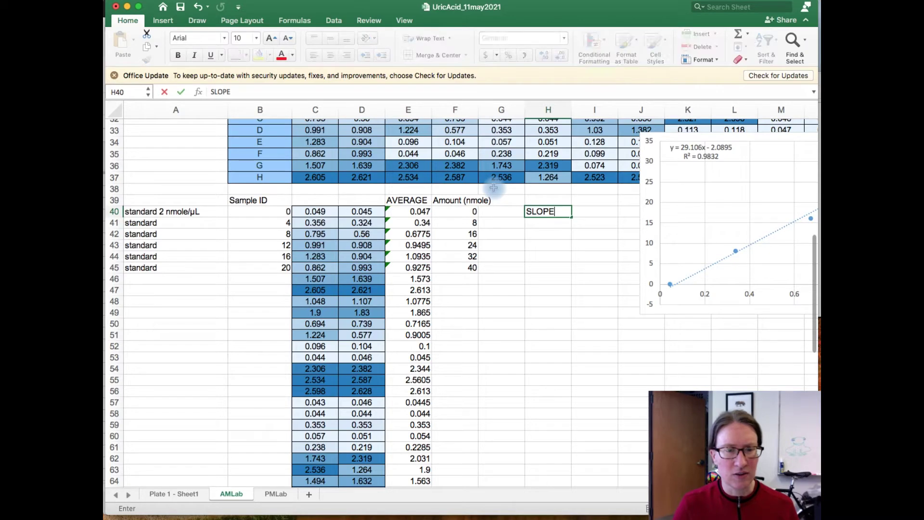
key(Return)
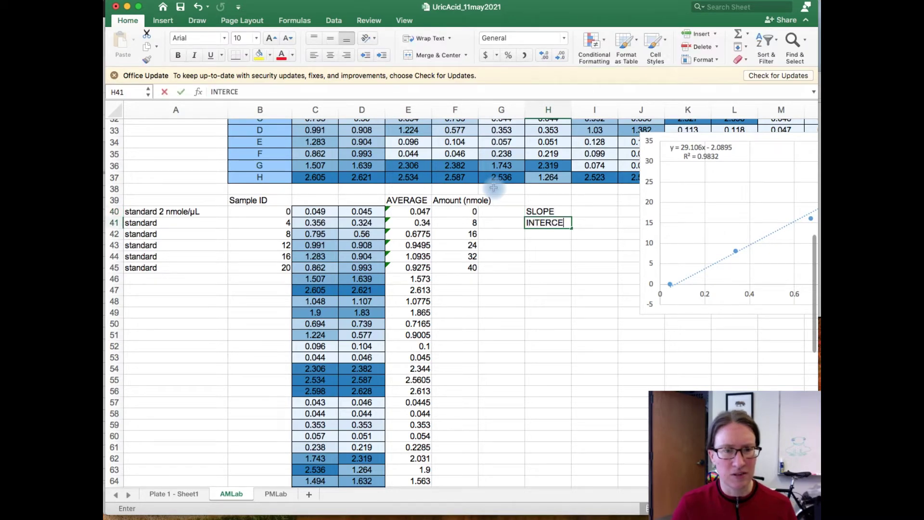
text(INTERCEPT)
key(Up)
key(Right)
text(=slope()
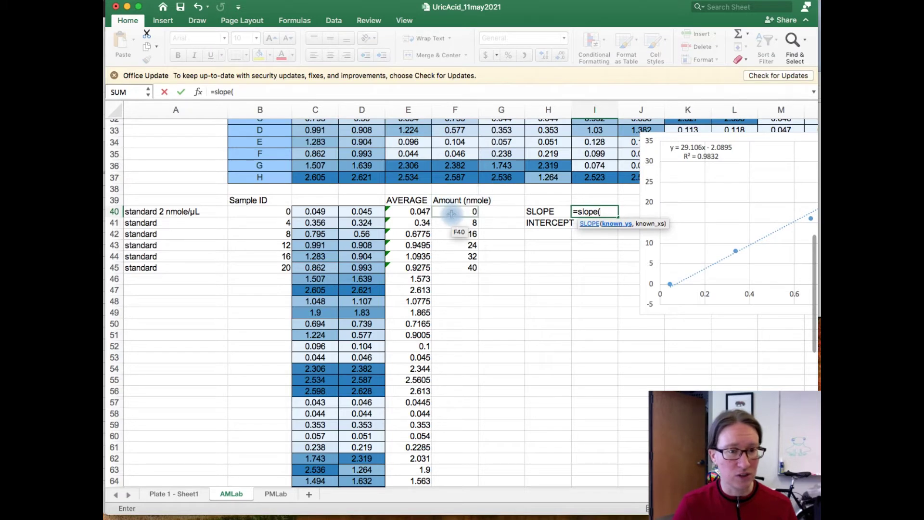
drag(452, 214, 455, 256)
text(,)
drag(408, 211, 427, 256)
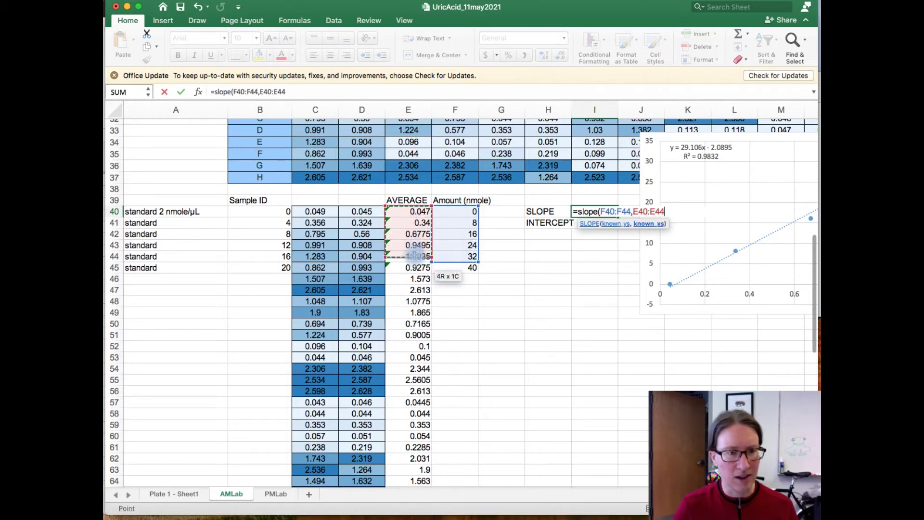
text())
key(Return)
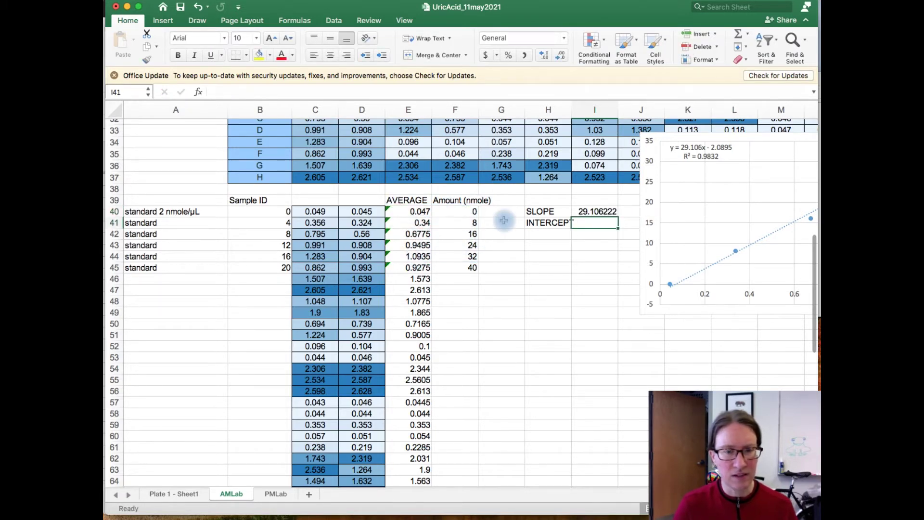
- Compute =INTERCEPT(F40:F44,E40:E44) in I41, giving -2.0895171
text(=intercept()
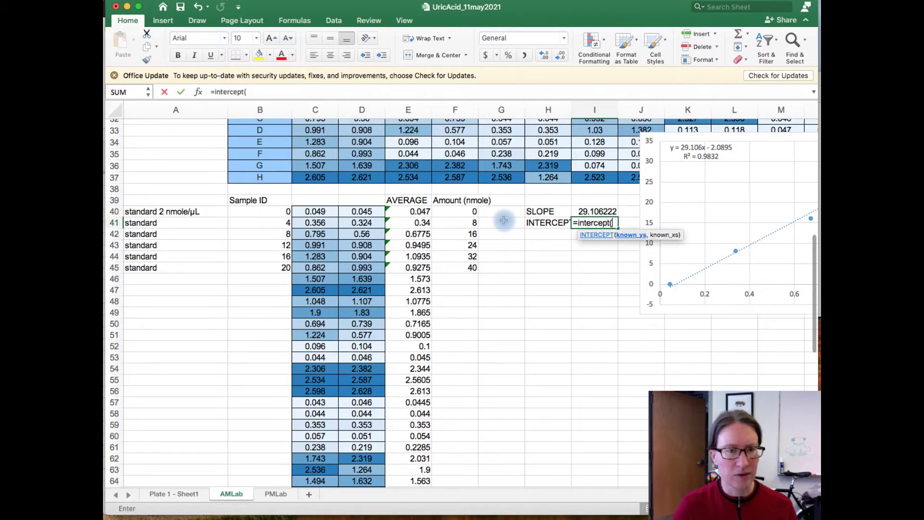
drag(480, 215, 476, 259)
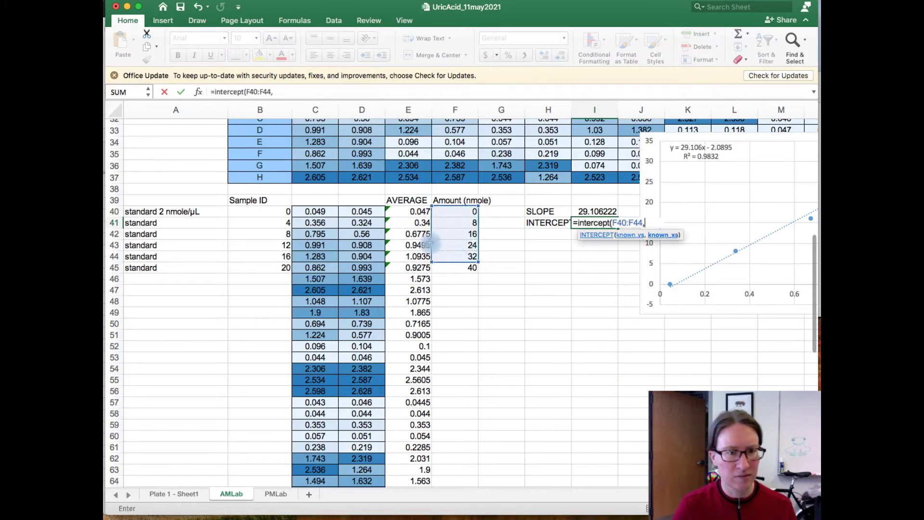
text(,)
drag(396, 211, 399, 257)
key(Return)
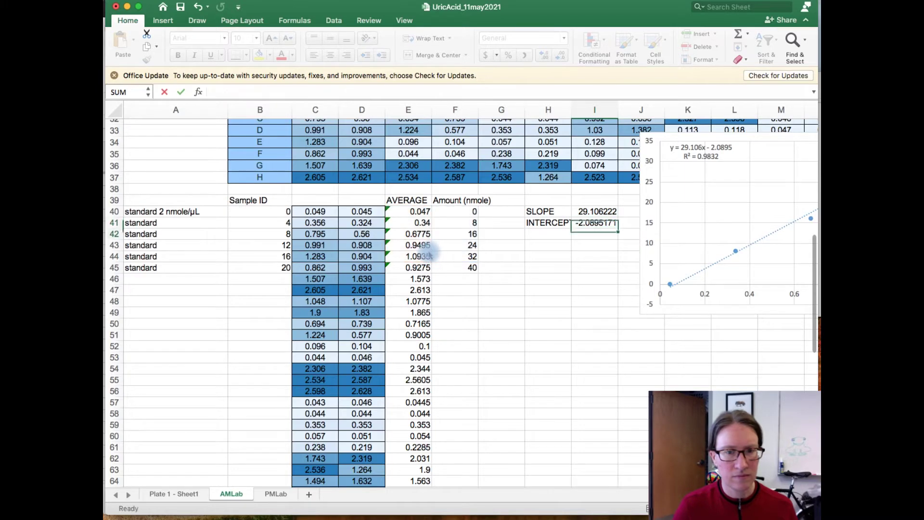
scroll(705, 144, down, 1)
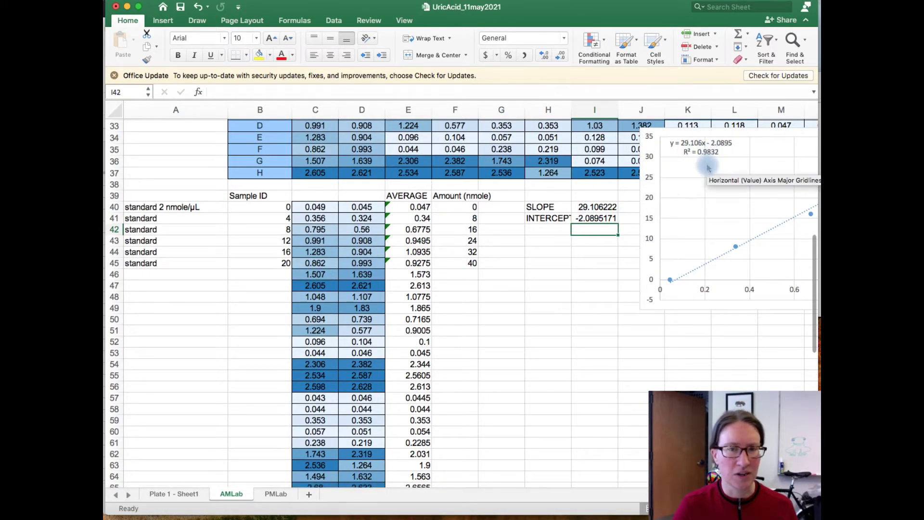
scroll(707, 166, up, 1)
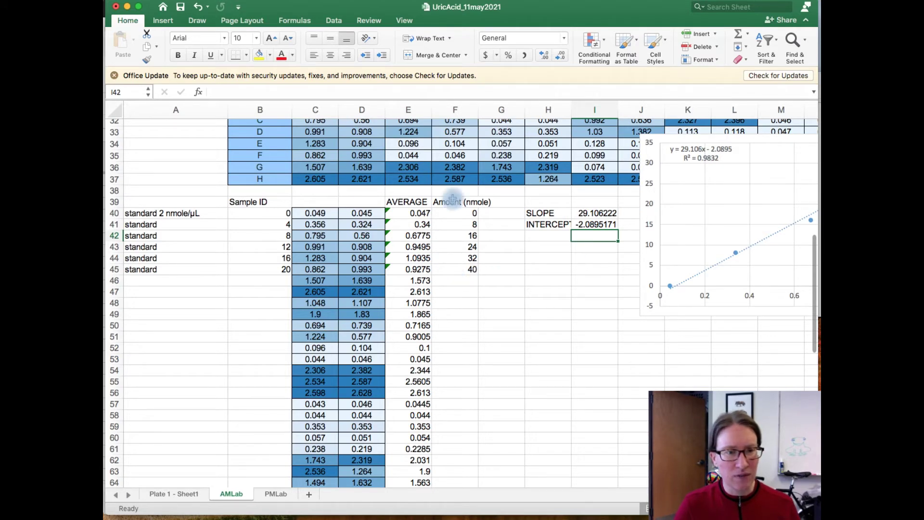
- Enter =E46*$I$40+$I$41 in F46 with absolute slope and intercept references
click(457, 280)
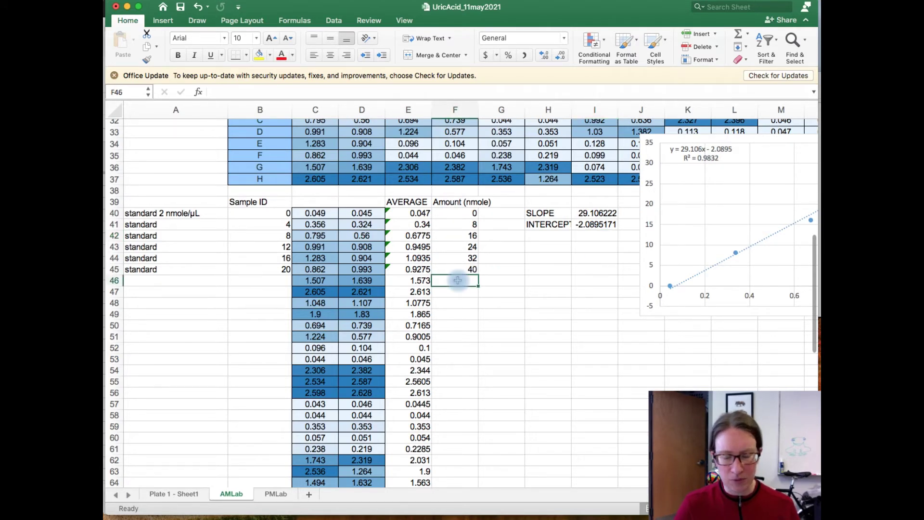
text(=)
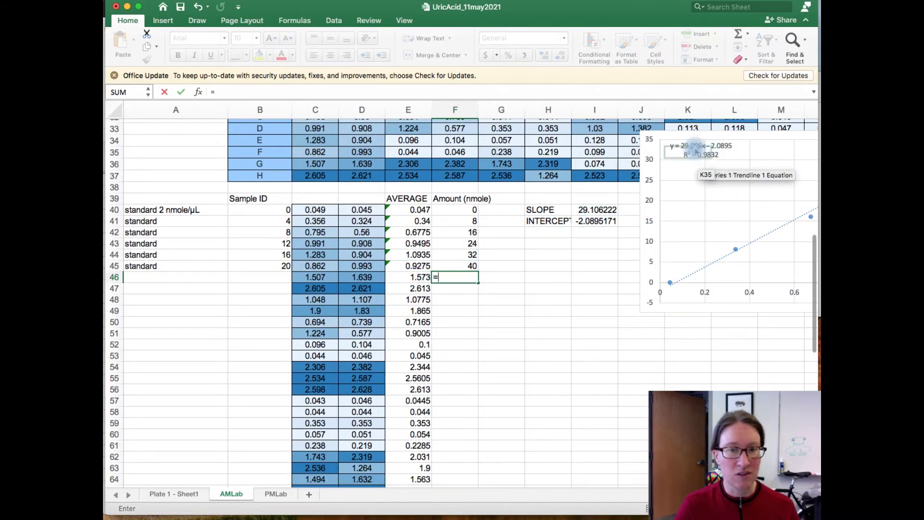
scroll(413, 279, down, 1)
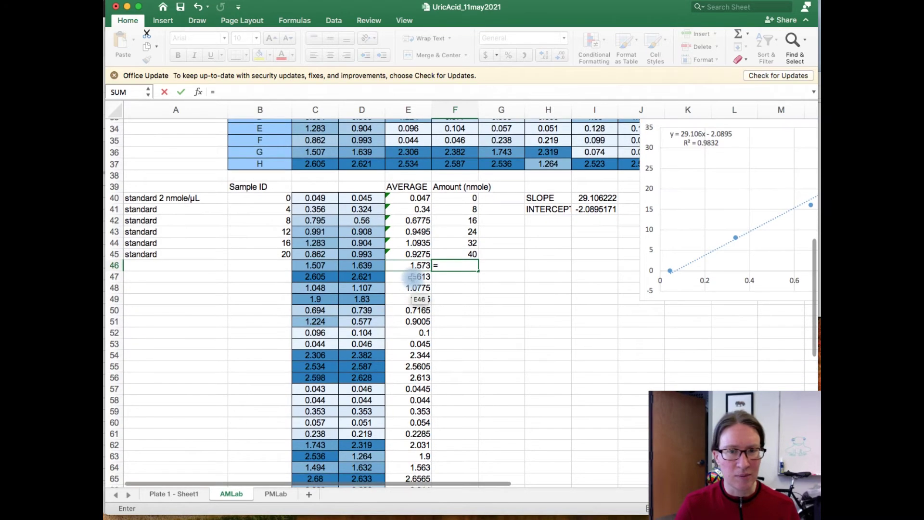
scroll(415, 278, up, 1)
click(414, 280)
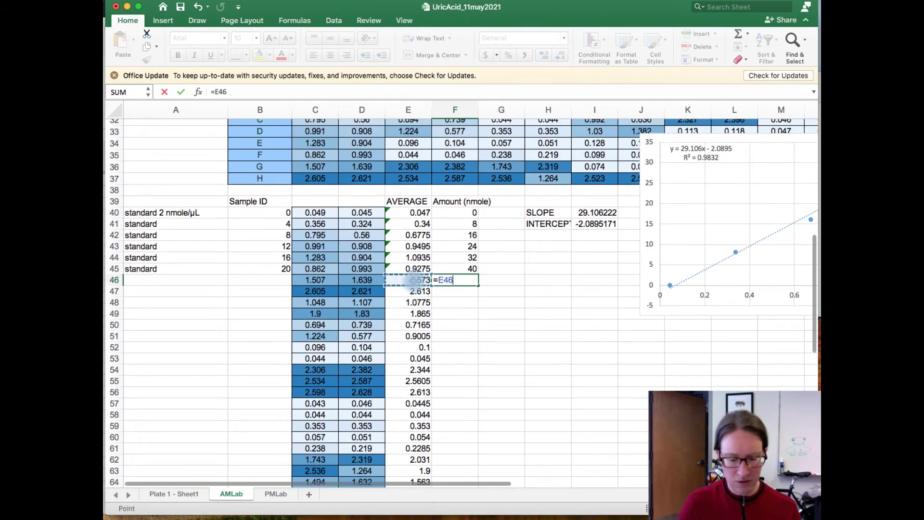
click(591, 213)
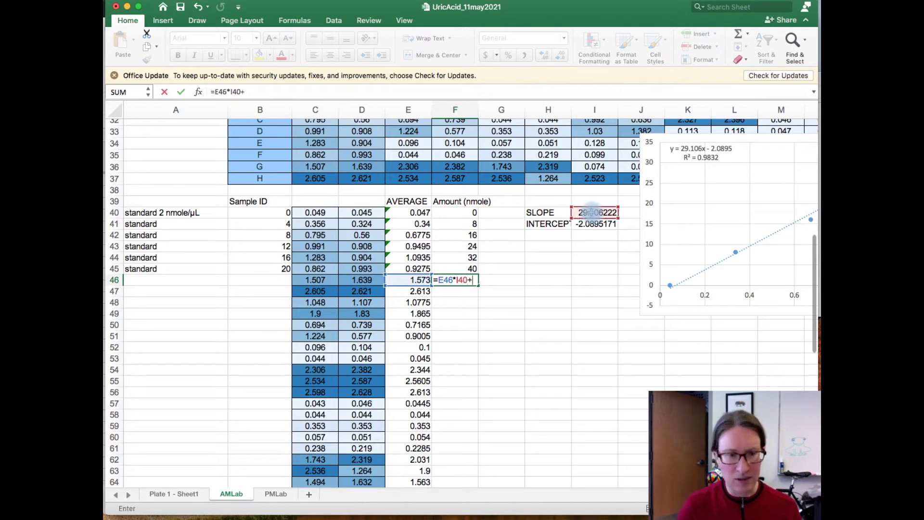
click(593, 224)
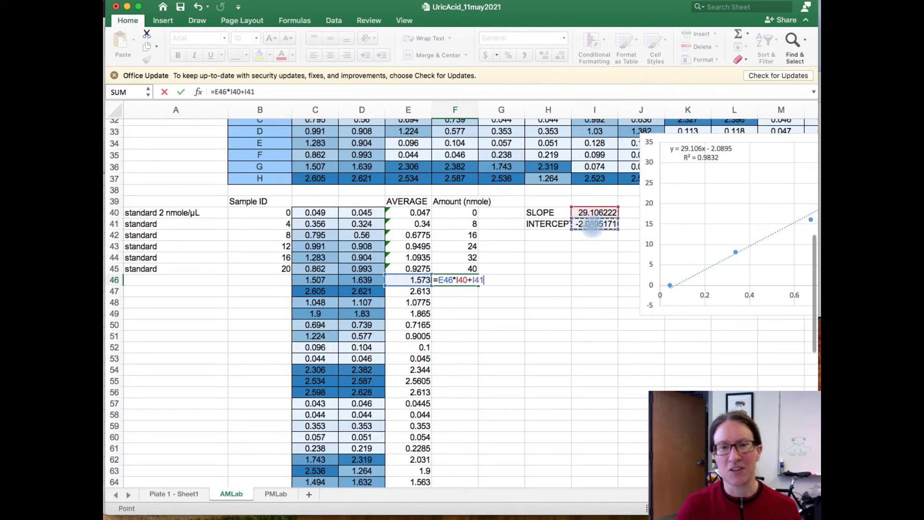
click(230, 92)
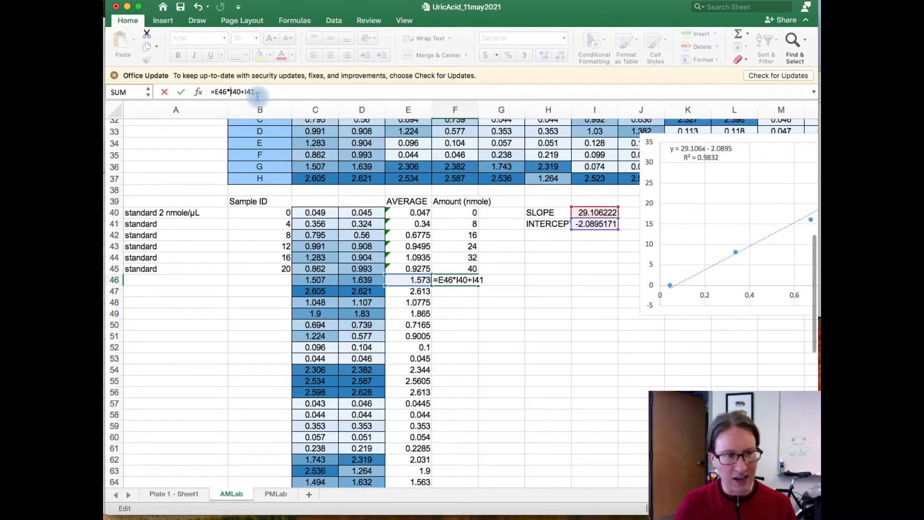
text($I$)
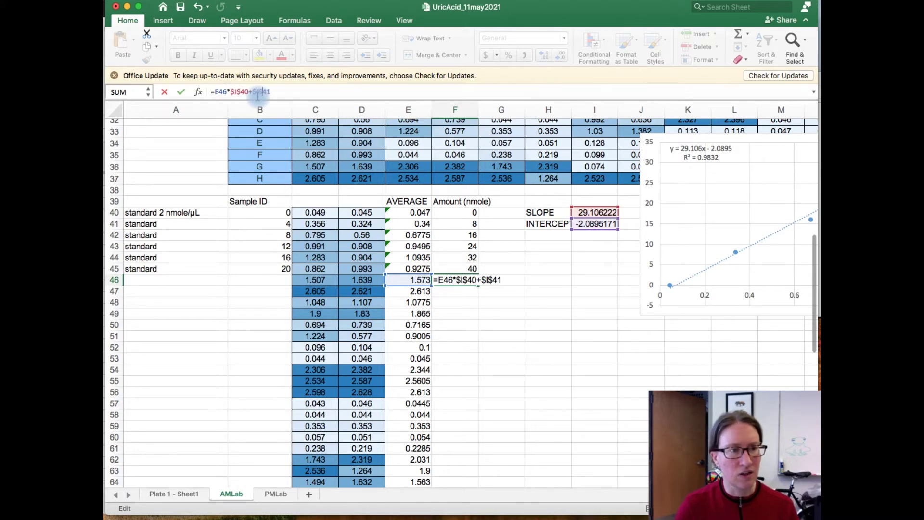
key(Return)
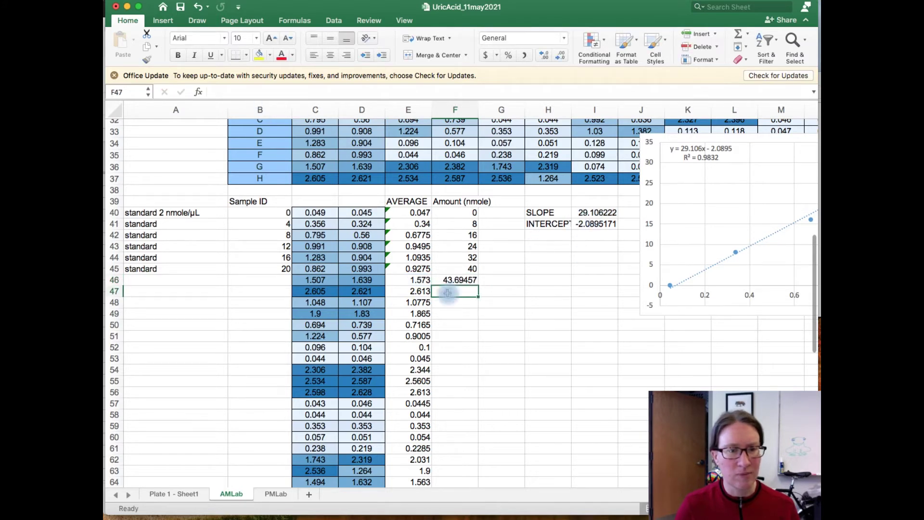
- Copy the amount formula to F47, verify its references, and fill it through F79
click(454, 280)
drag(477, 286, 479, 295)
click(455, 291)
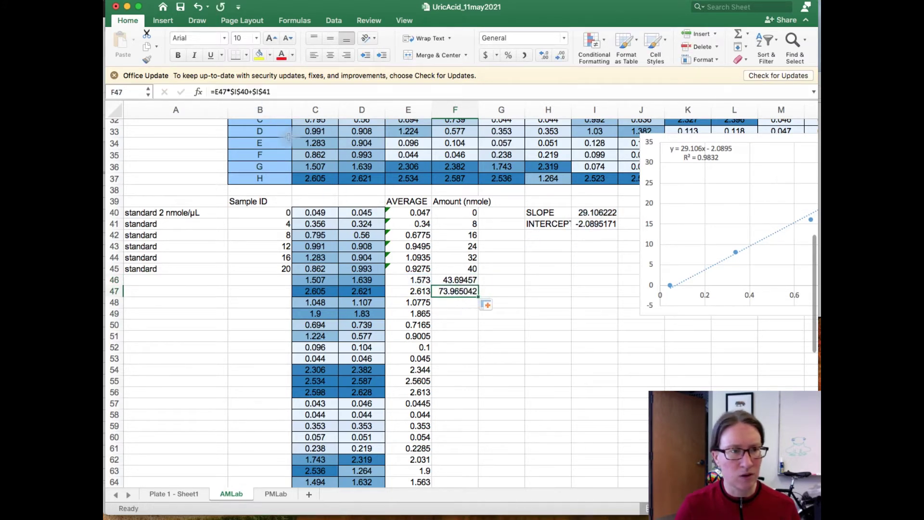
click(259, 92)
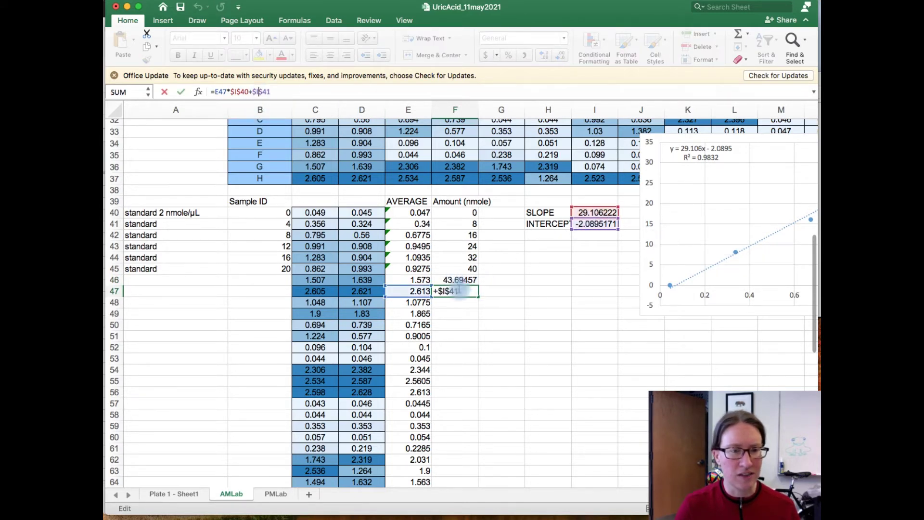
click(457, 291)
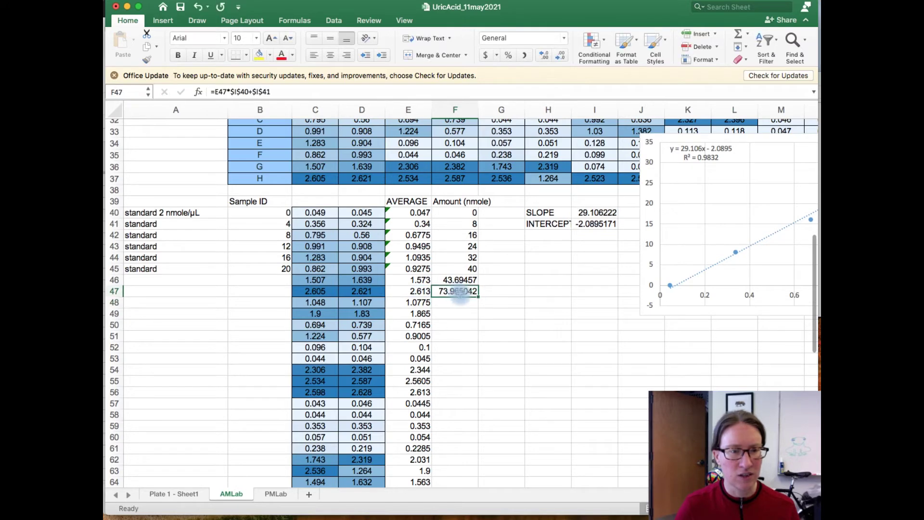
drag(478, 297, 464, 462)
scroll(459, 241, up, 6)
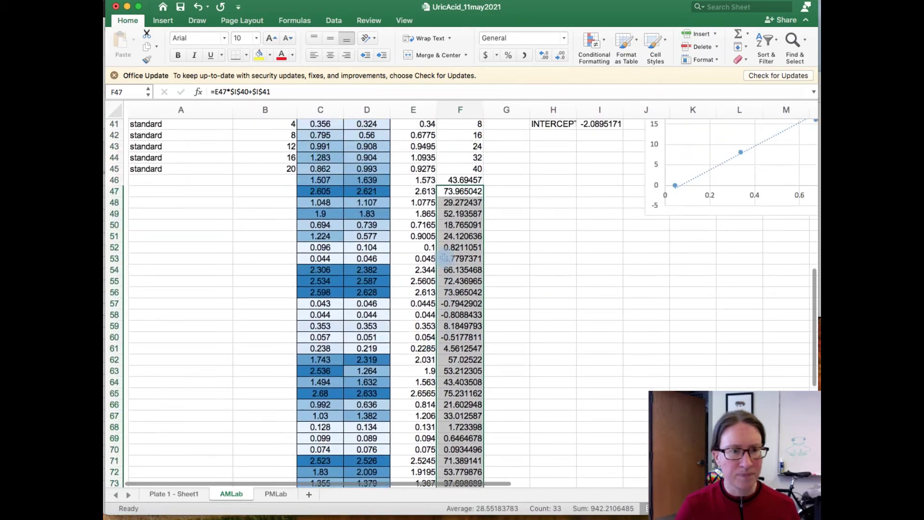
scroll(481, 216, down, 2)
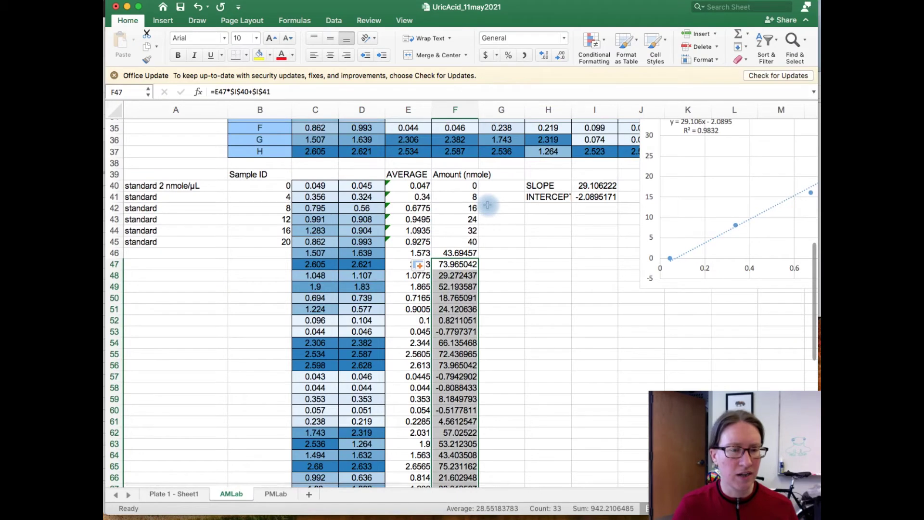
- Start typing 'Sub' as the G39 heading, then switch to the Lab 11 Uric Acid Data sheet in Firefox
click(496, 251)
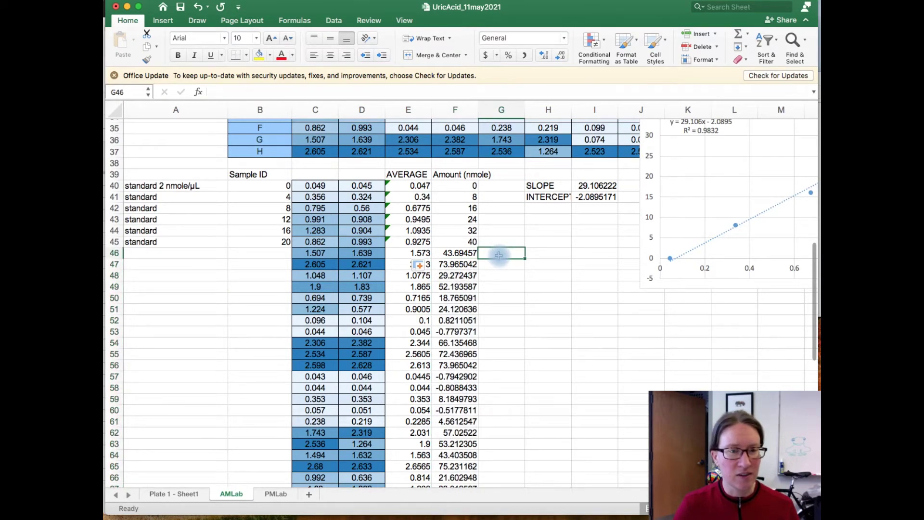
click(510, 174)
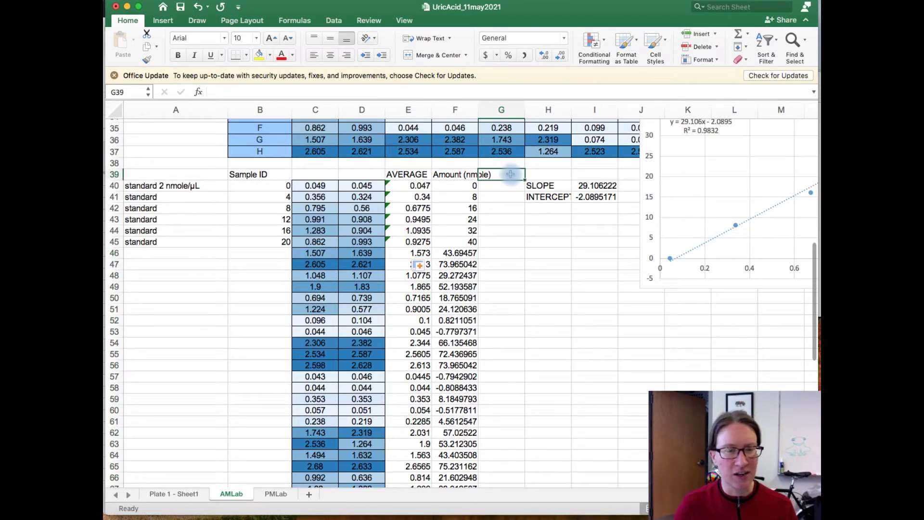
text(Subsample mass)
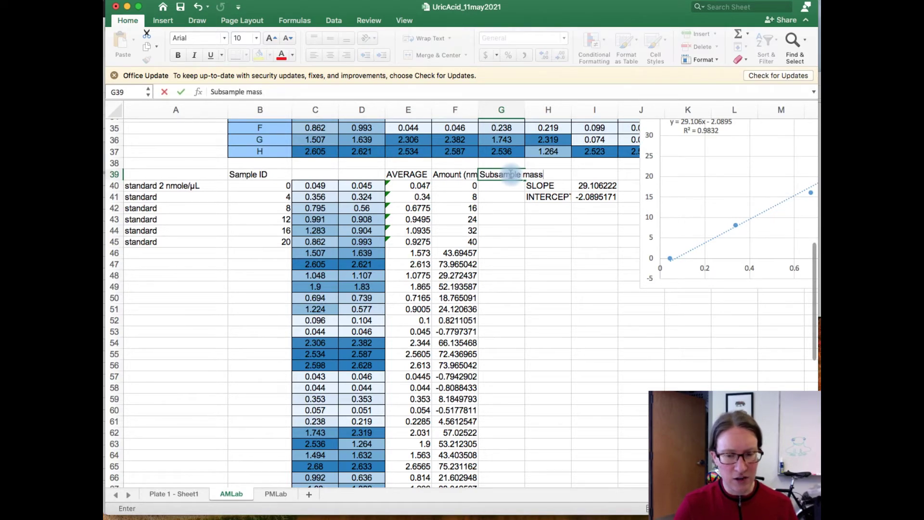
key(super+Tab)
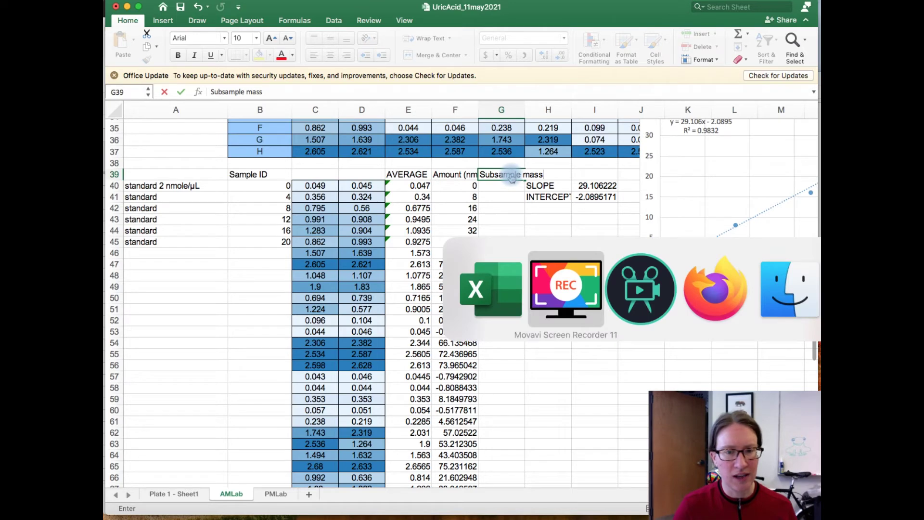
key(super+Tab)
key(super+Tab)
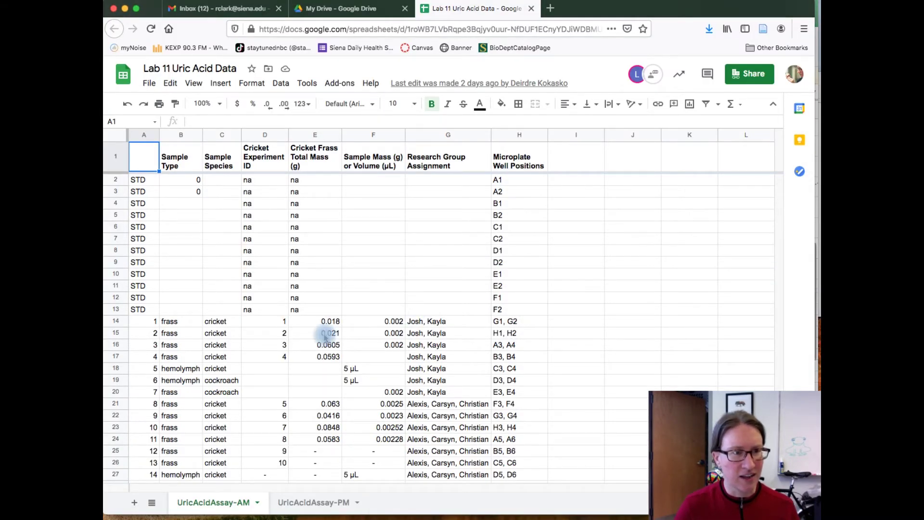
- Scroll through the Lab 11 Uric Acid Data sample masses and volumes, then return to the Excel workbook
scroll(324, 338, down, 2)
scroll(325, 338, down, 1)
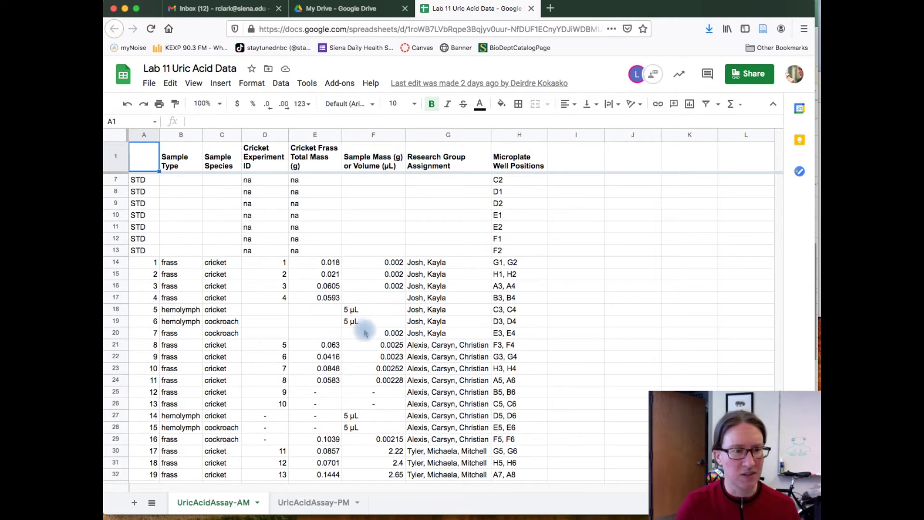
key(super+Tab)
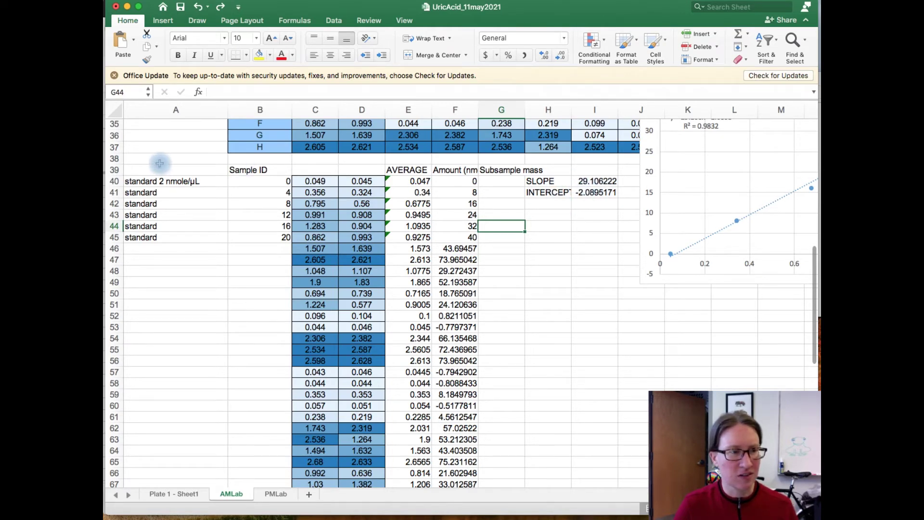
- Insert seven blank rows above the standards and move SLOPE and INTERCEPT up into them
drag(114, 169, 114, 237)
right_click(114, 180)
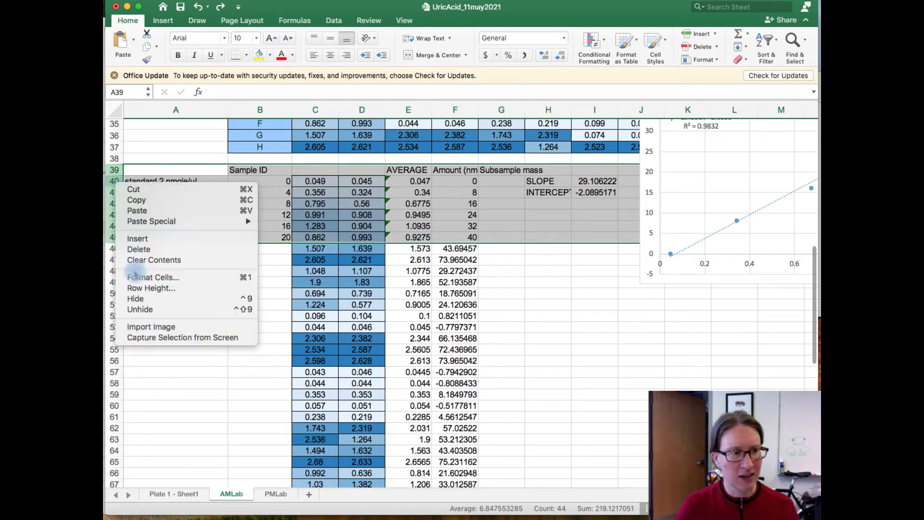
click(137, 238)
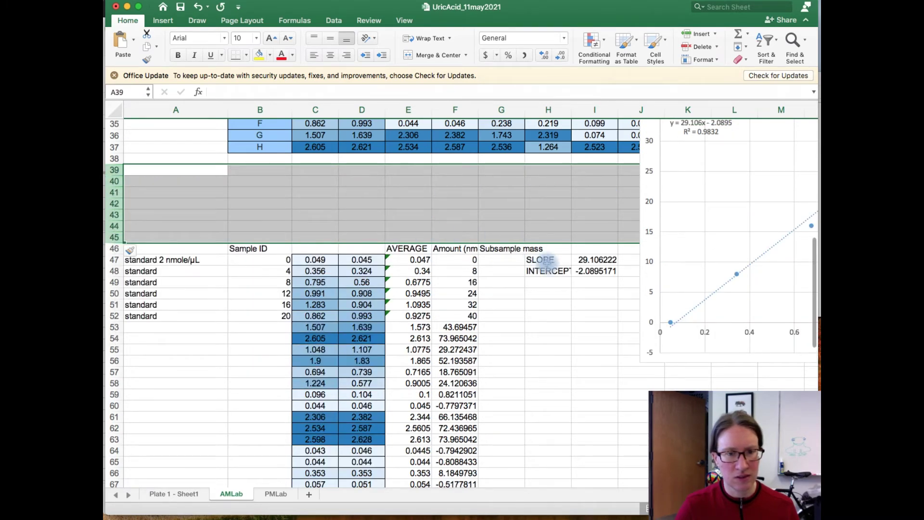
drag(536, 260, 578, 173)
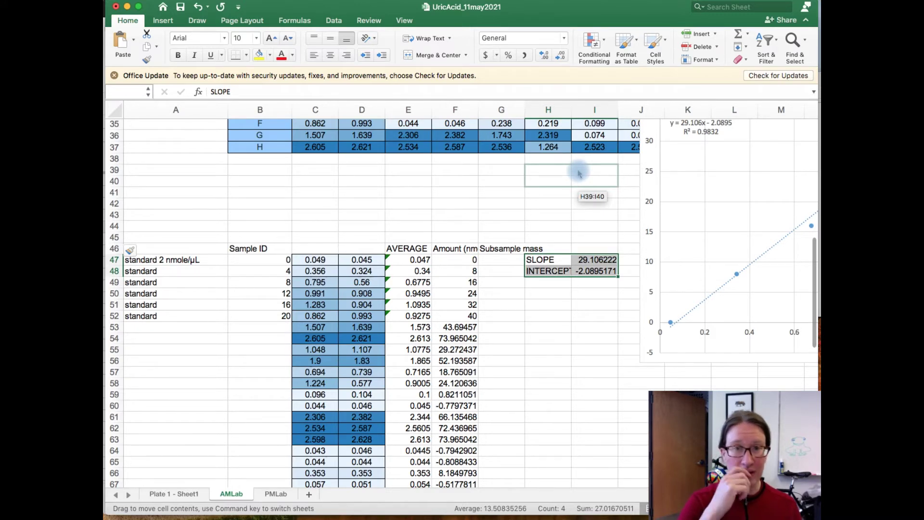
drag(579, 173, 579, 174)
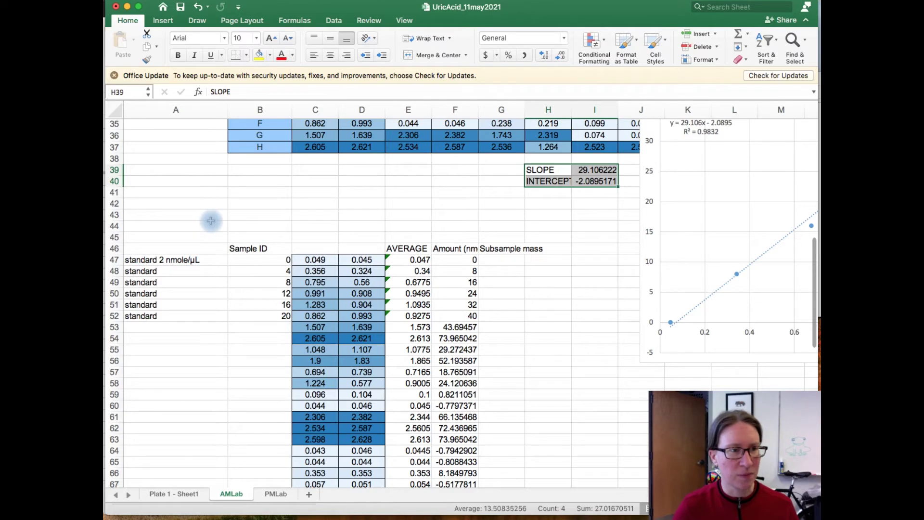
- Insert an empty column B before Sample ID, then switch to Google Sheets
click(253, 108)
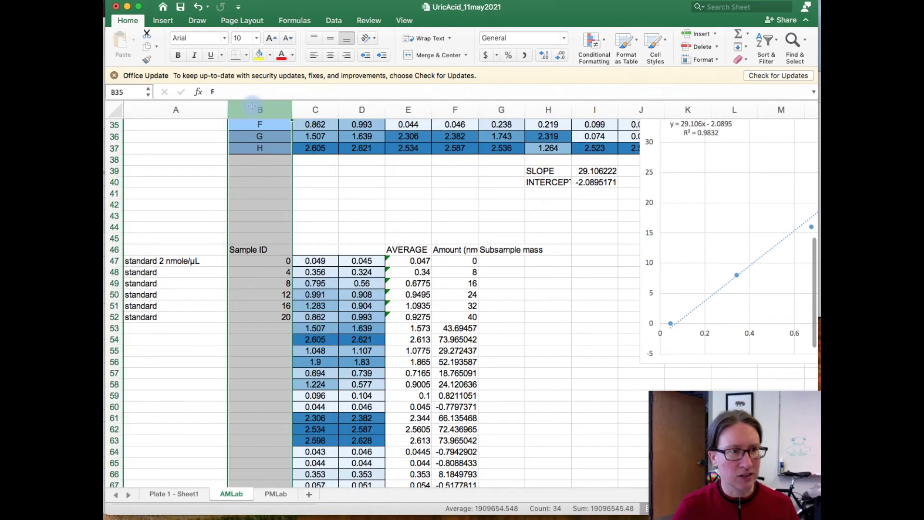
right_click(254, 106)
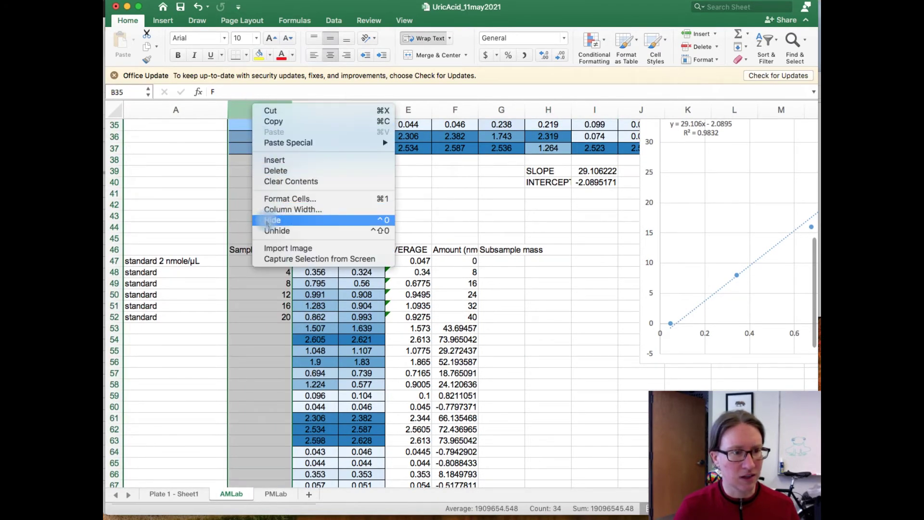
click(273, 159)
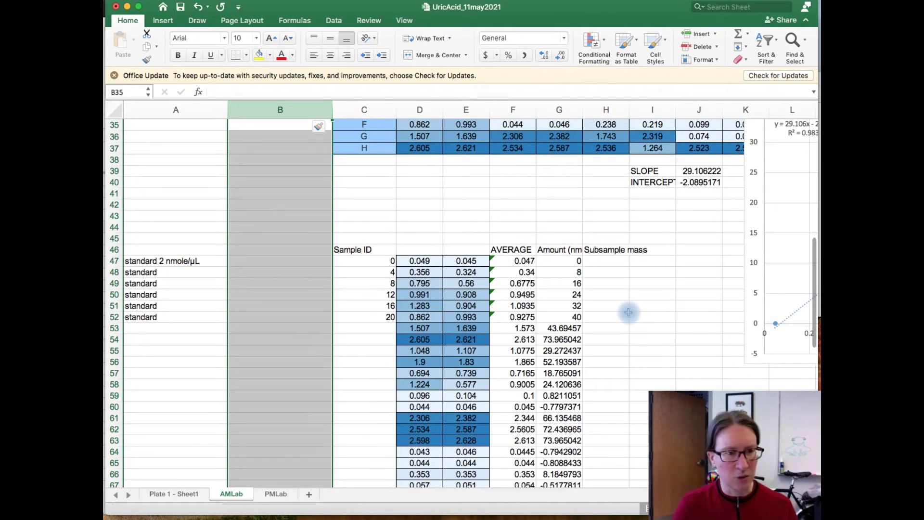
click(335, 292)
key(super+Tab)
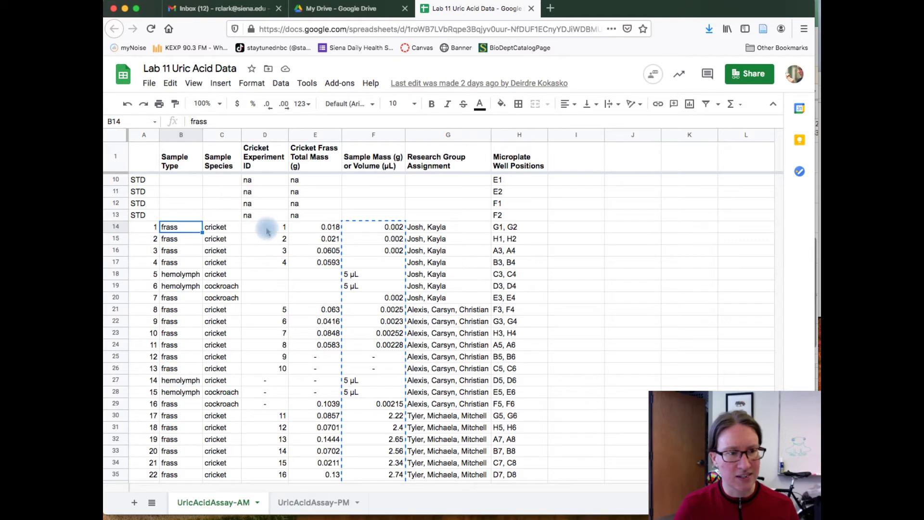
- Paste the sample types, species and IDs from Google Sheets into Excel at A53
drag(264, 227, 192, 382)
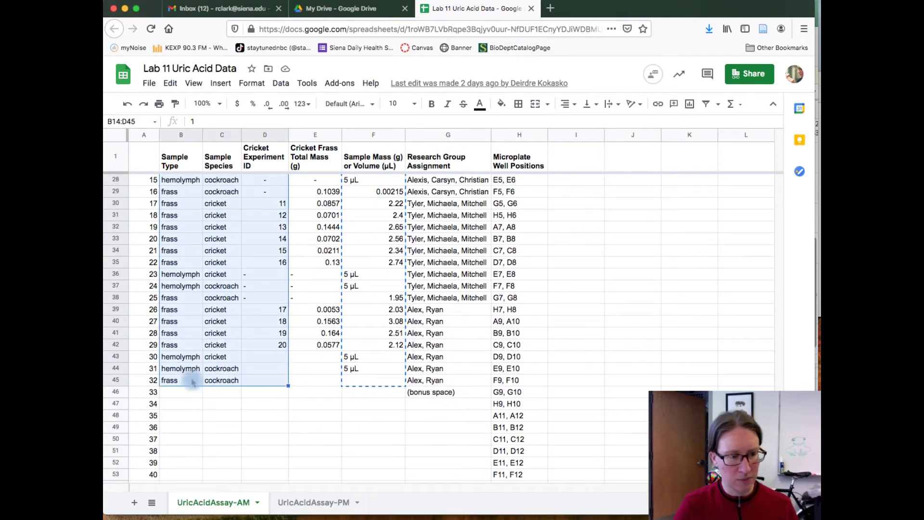
key(super+Tab)
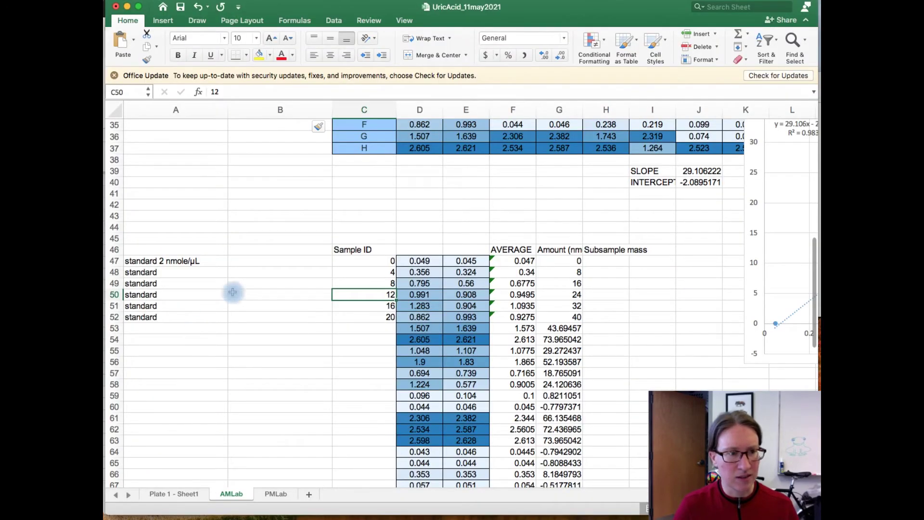
click(178, 331)
key(super+v)
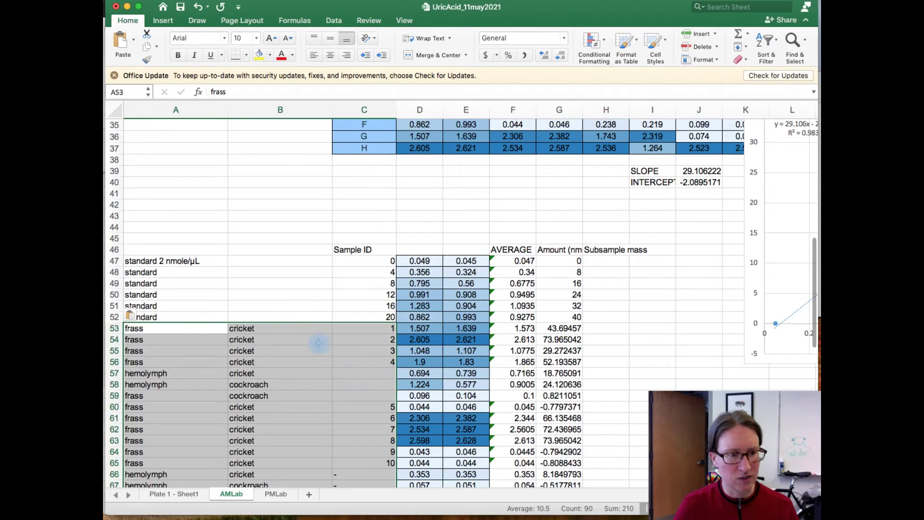
scroll(328, 353, down, 3)
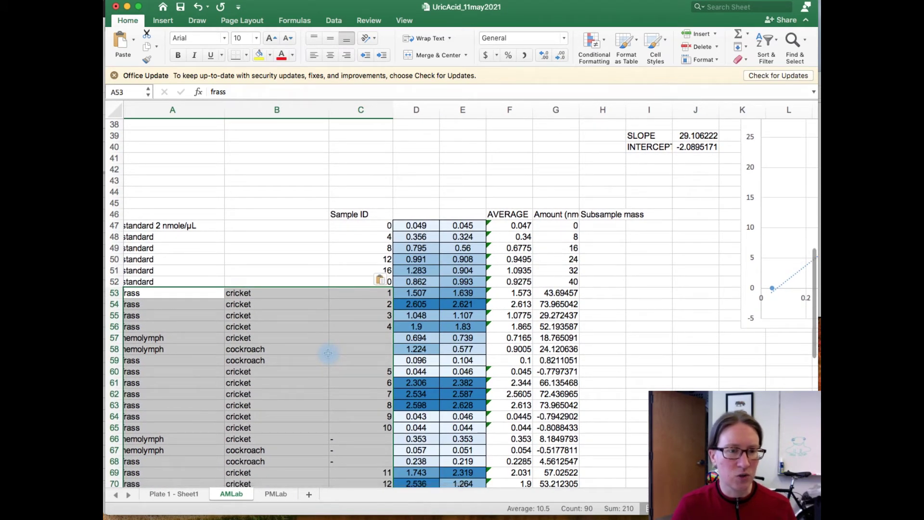
scroll(592, 294, down, 1)
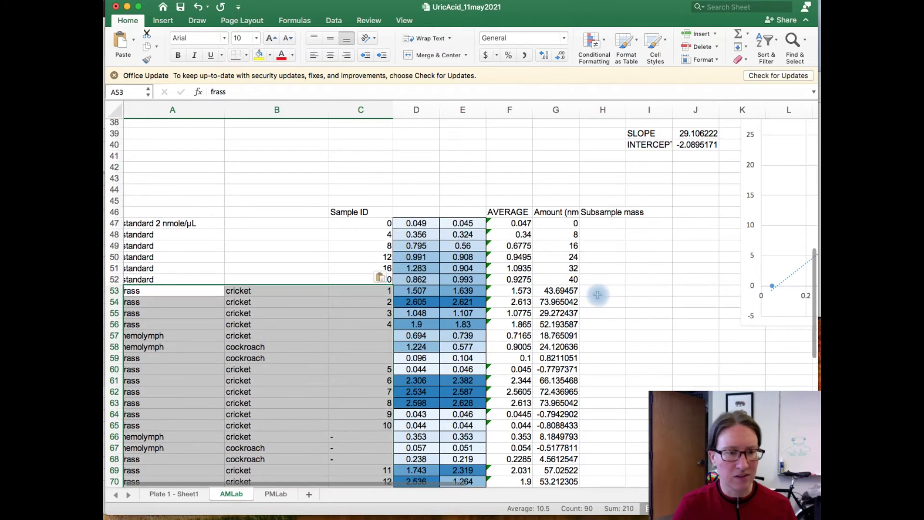
- Paste the sample mass values from Google Sheets into the Subsample mass column at H53
key(super+Tab)
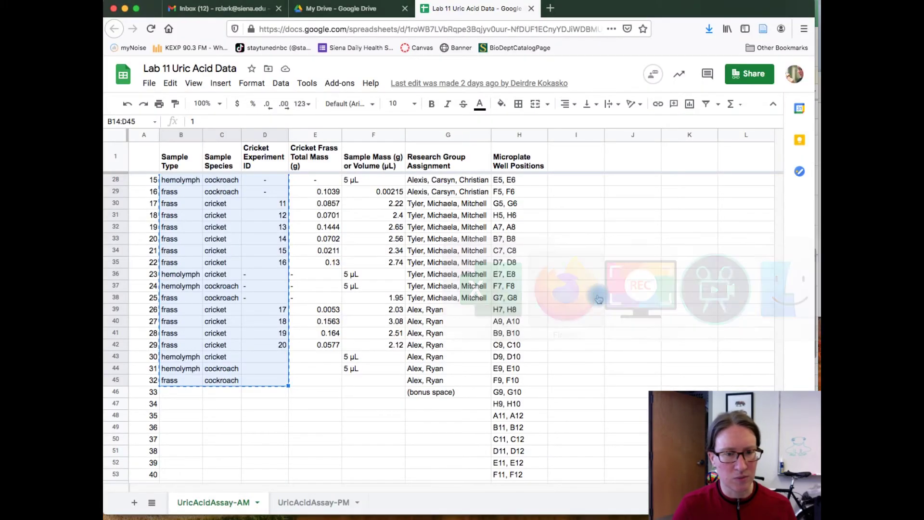
click(368, 154)
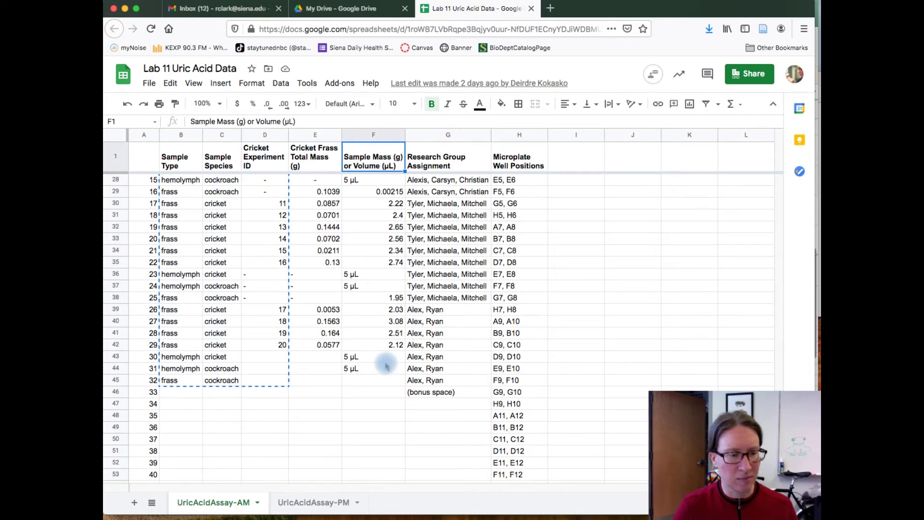
drag(378, 379, 387, 323)
key(super+Tab)
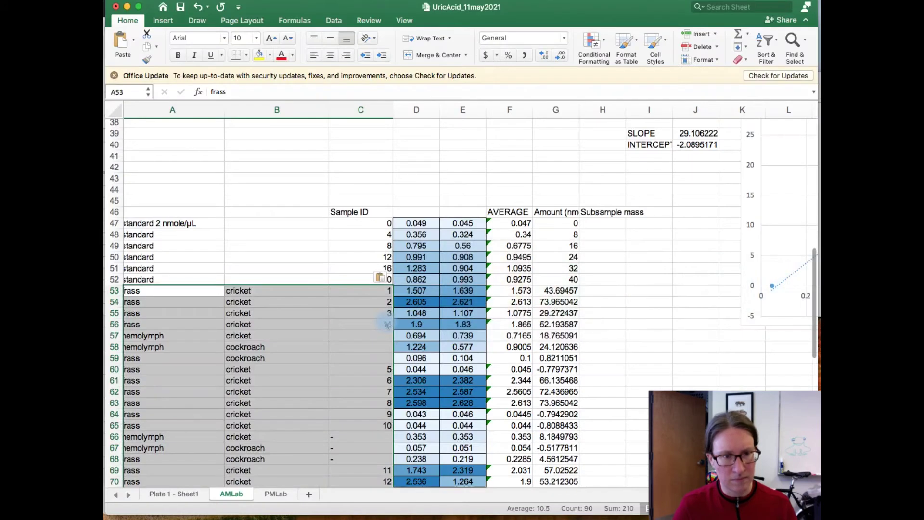
click(599, 292)
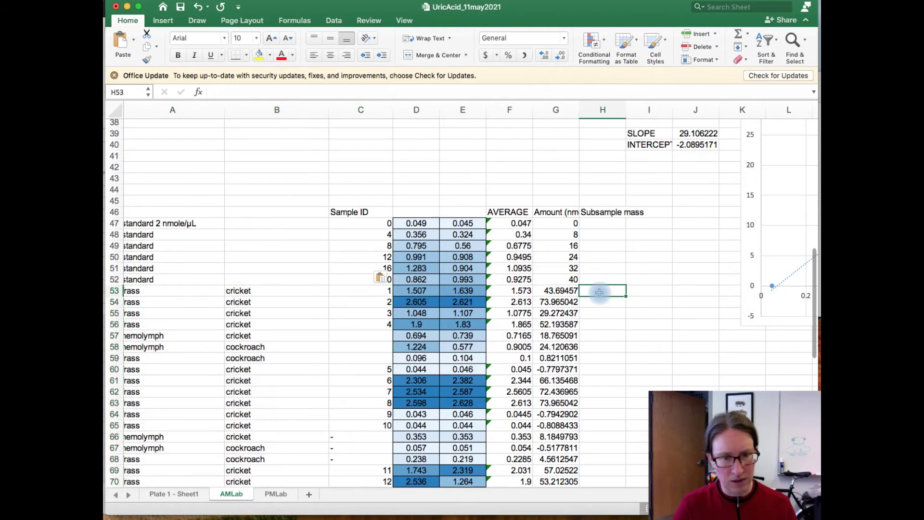
click(605, 213)
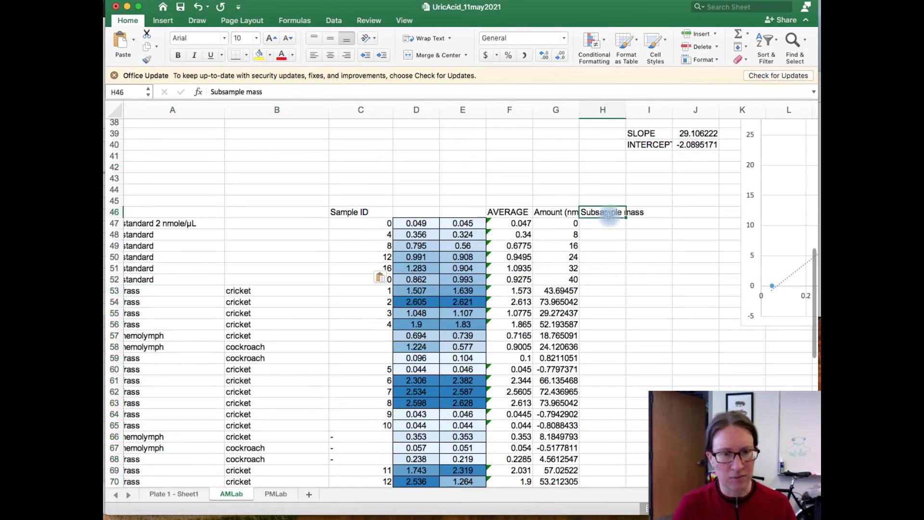
click(604, 292)
key(super+v)
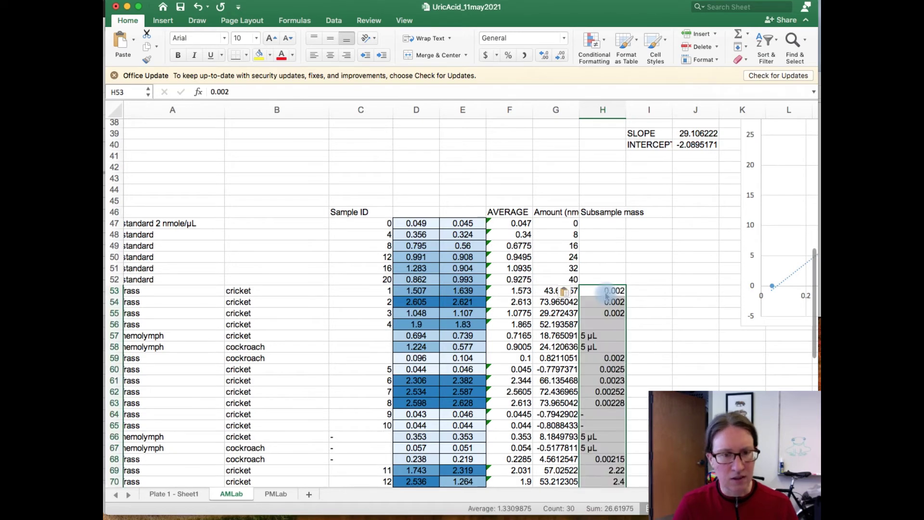
scroll(654, 374, down, 5)
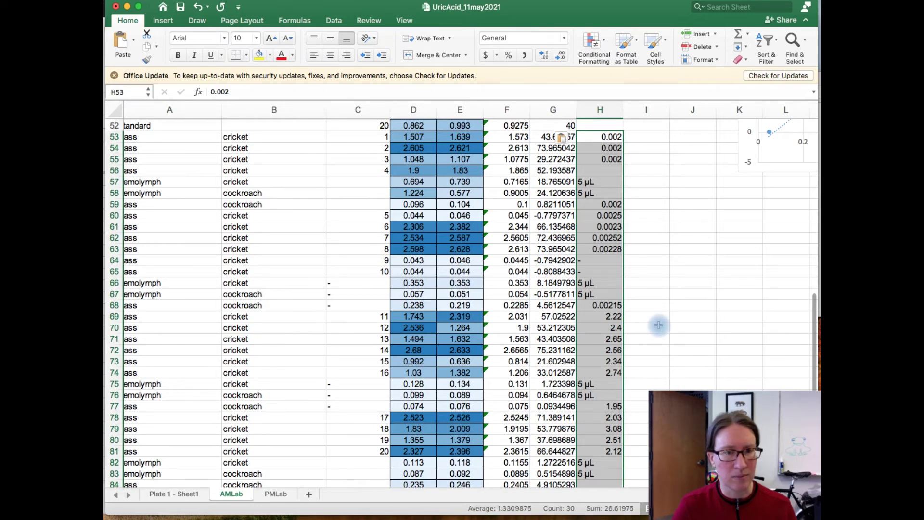
scroll(658, 331, up, 5)
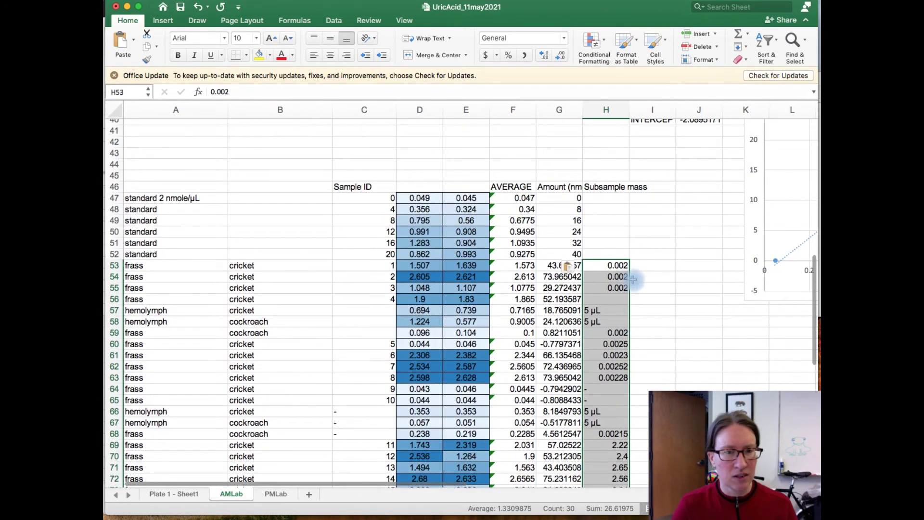
click(545, 265)
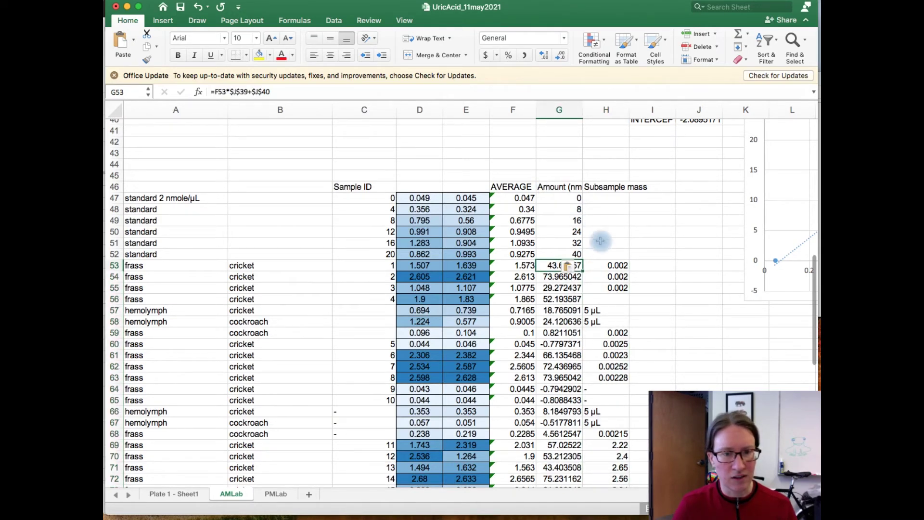
scroll(608, 259, down, 1)
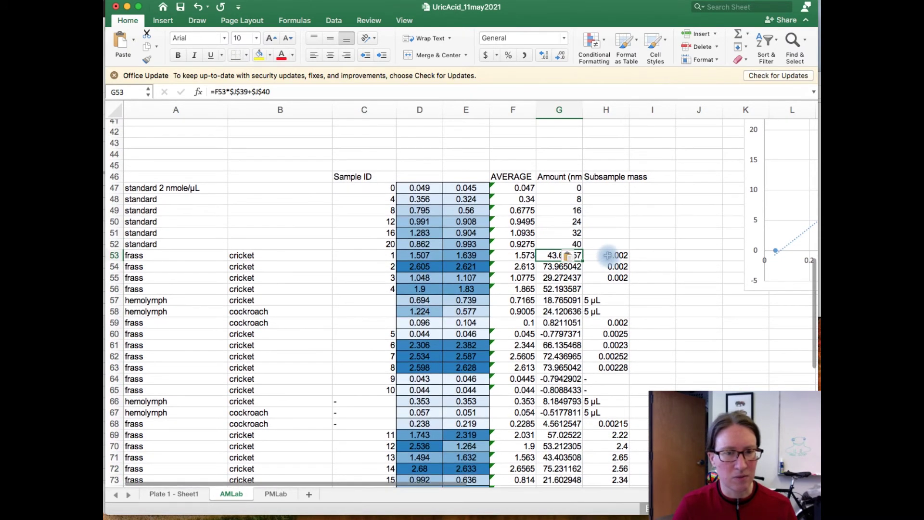
click(607, 255)
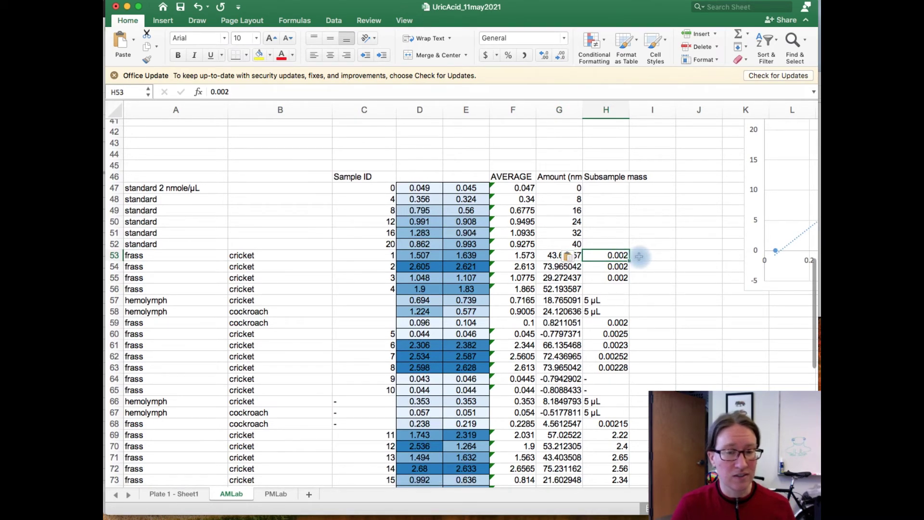
click(663, 178)
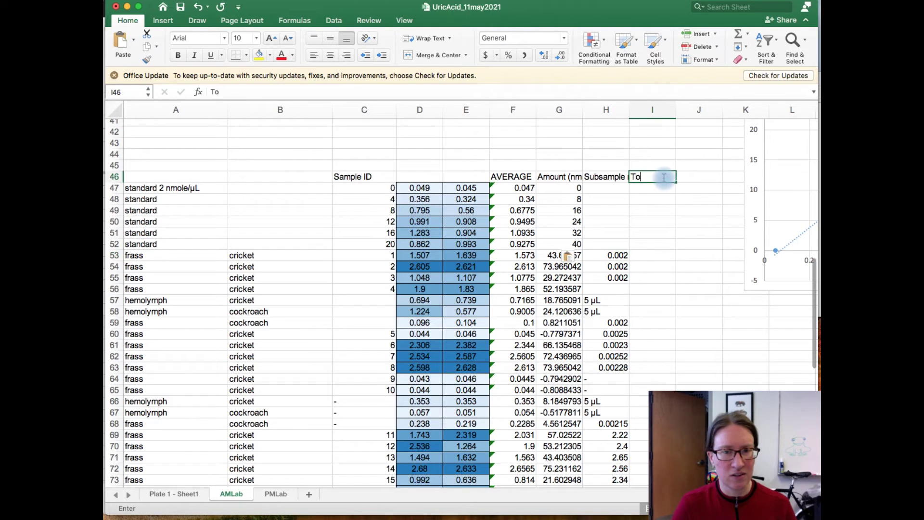
- Add the heading 'Total frass mass' in I46
text(Total frass ma)
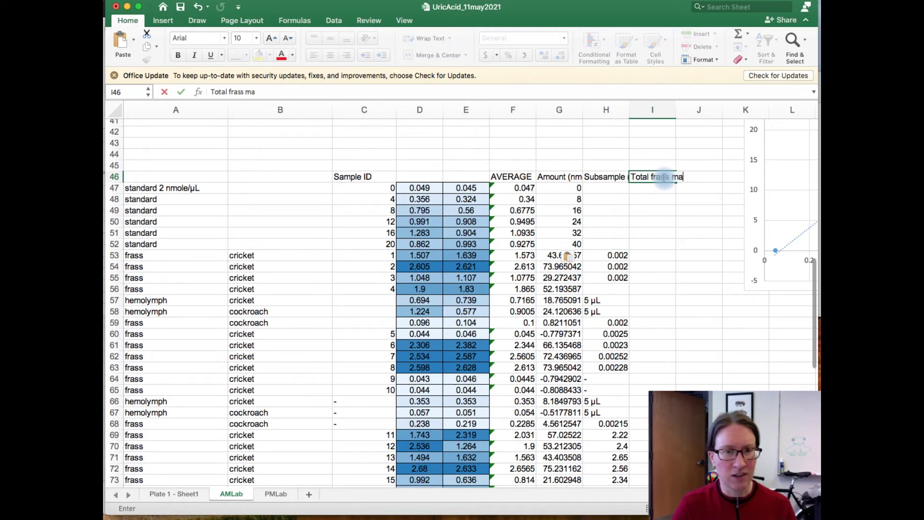
text(ss)
key(Return)
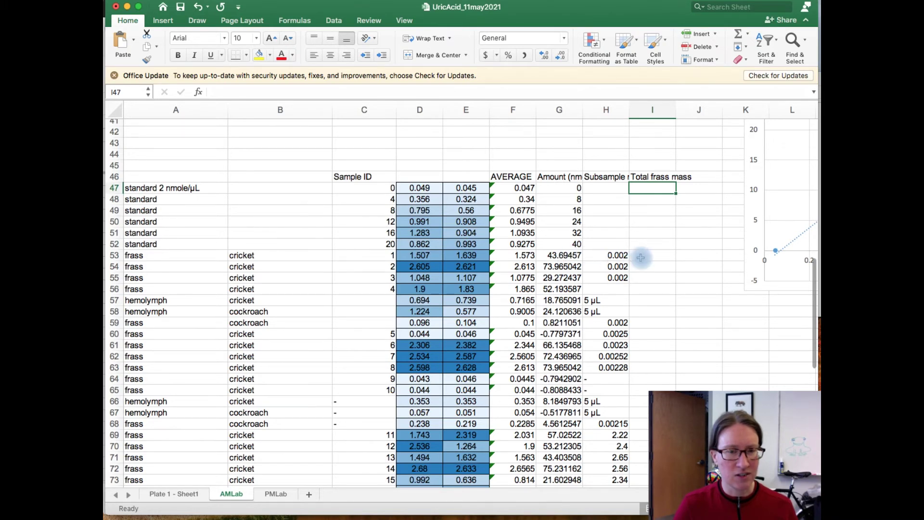
click(641, 257)
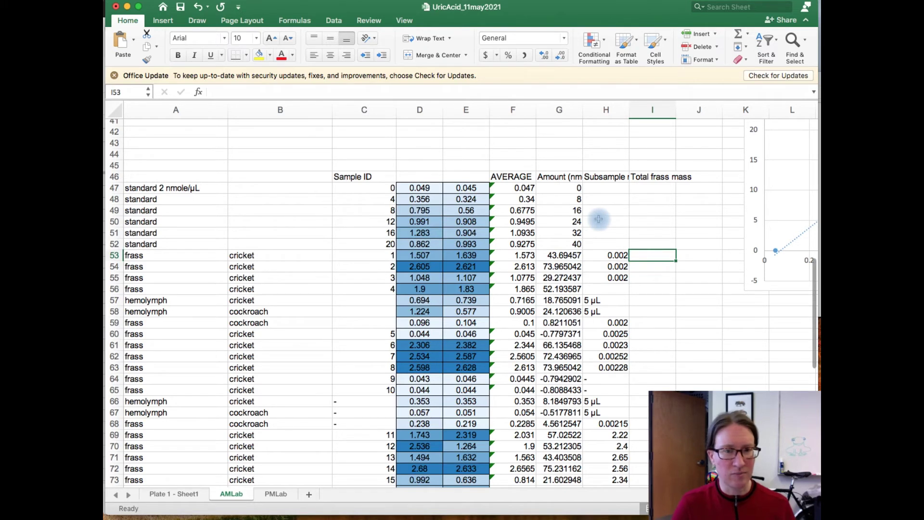
- Add the heading 'Total uric acid produced (nmole)' in J46, then switch to Google Sheets
click(703, 179)
text(%)
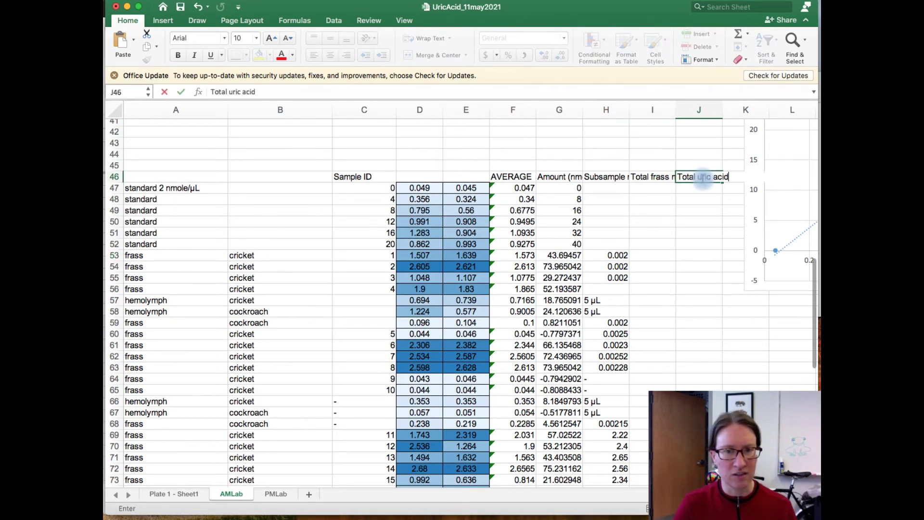
text(otal uric acid produced)
key(Return)
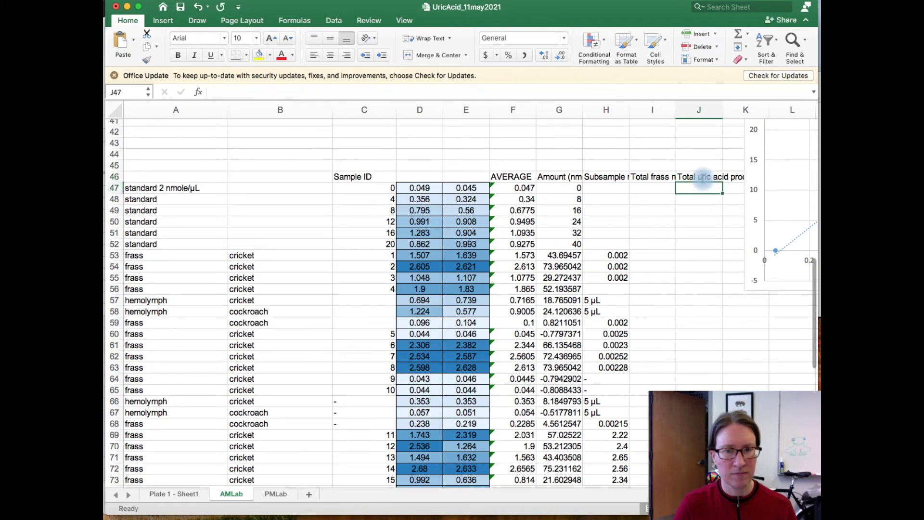
click(703, 178)
click(299, 91)
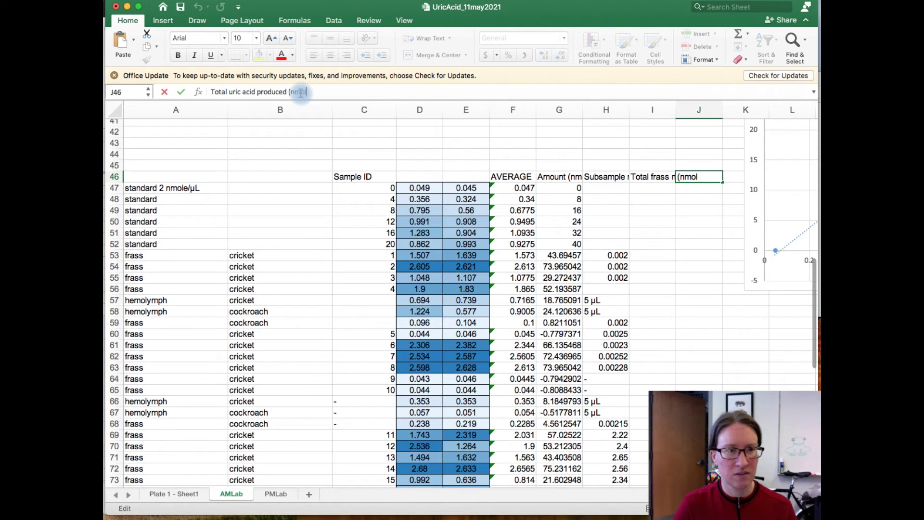
key(Return)
key(Return)
key(Return)
key(Return)
key(Return)
key(Return)
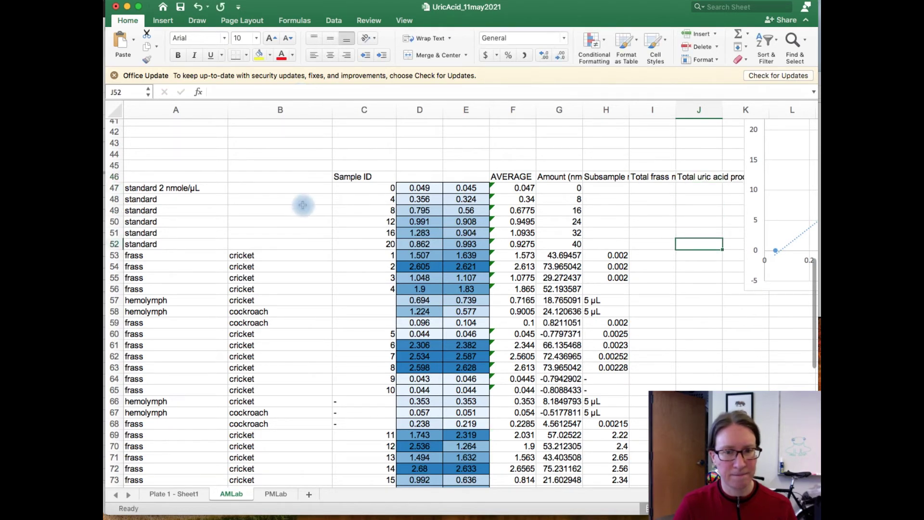
key(Return)
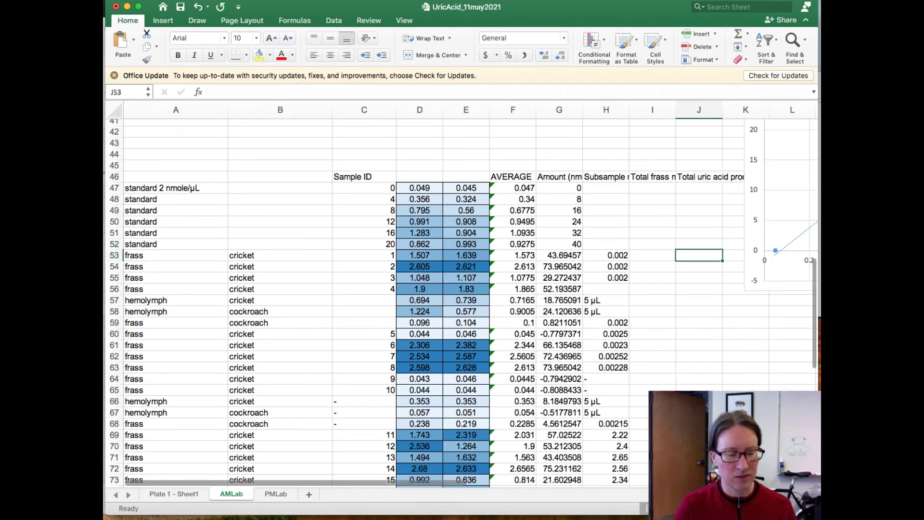
key(super+Tab)
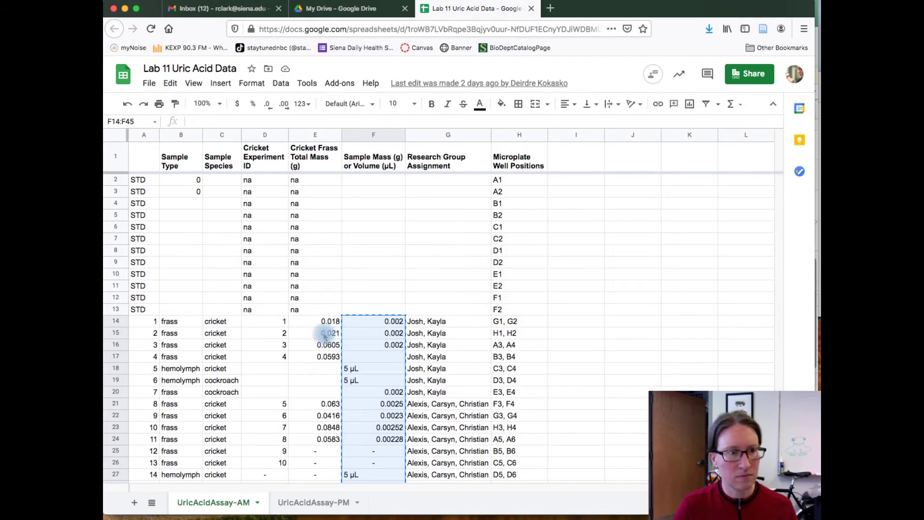
- Paste the cricket frass total masses (0.018, 0.021, 0.0605…) into column I from I53
scroll(325, 334, down, 1)
click(323, 287)
drag(322, 287, 320, 452)
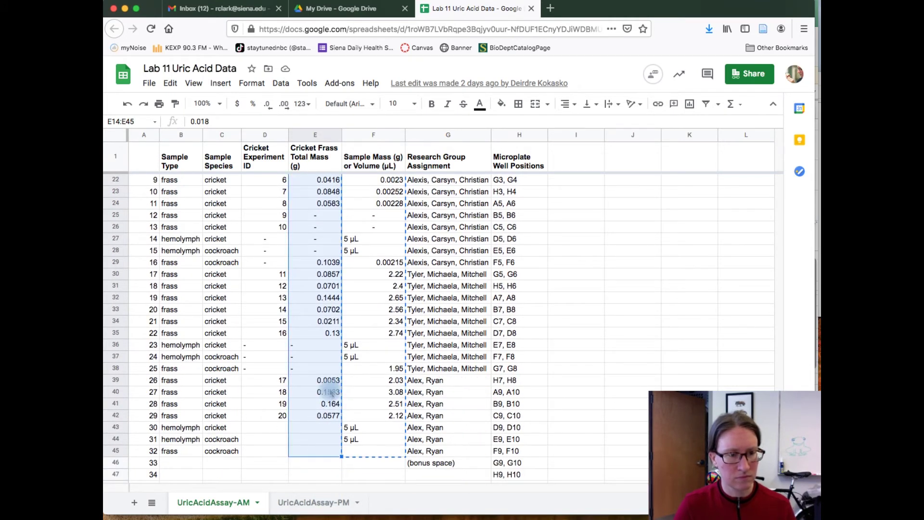
key(super+Tab)
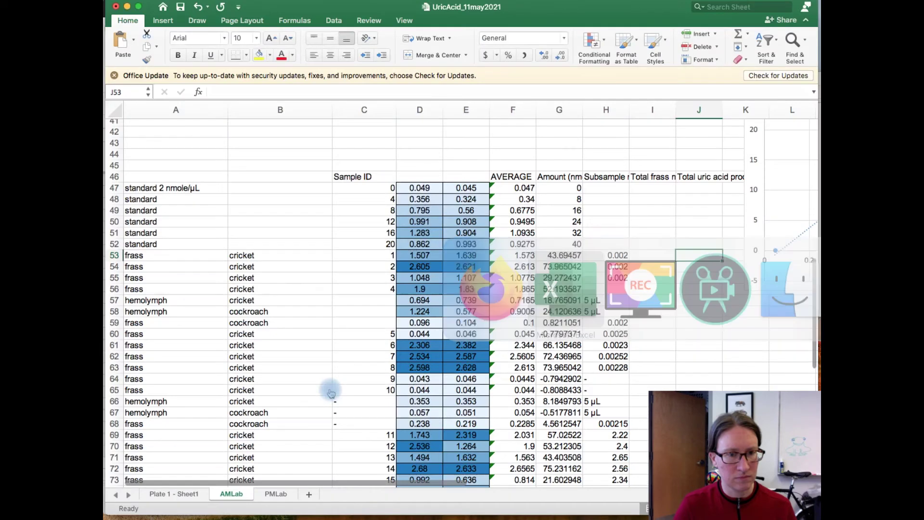
click(644, 256)
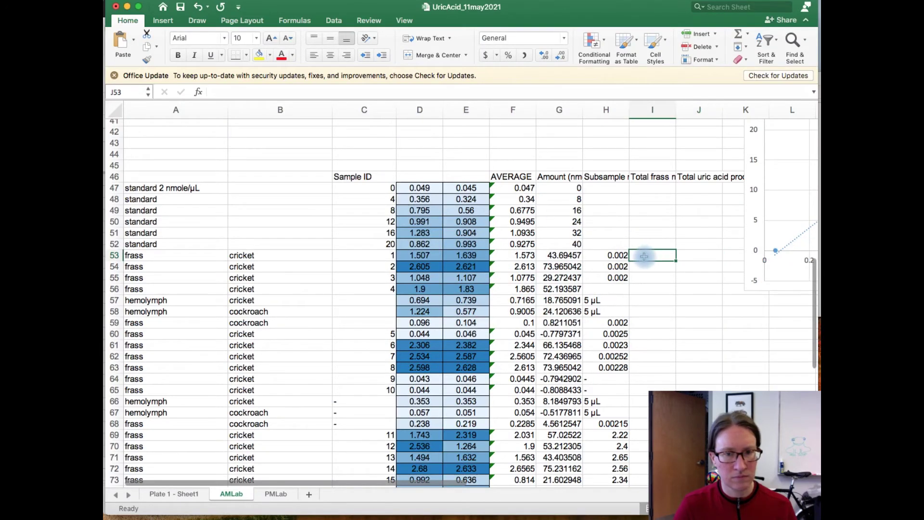
key(super+v)
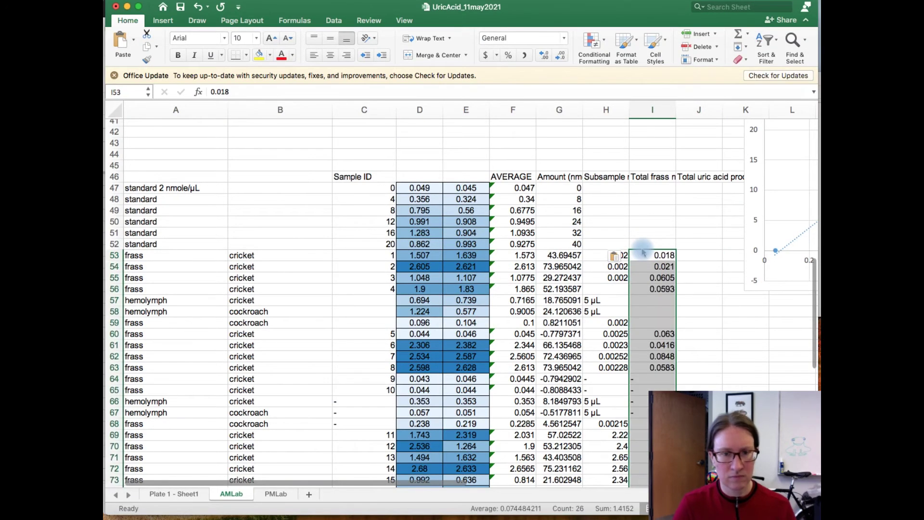
- Enter =(G53/H53)*I53 in J53, giving 393.25113 for the first frass sample
click(692, 256)
text(=)
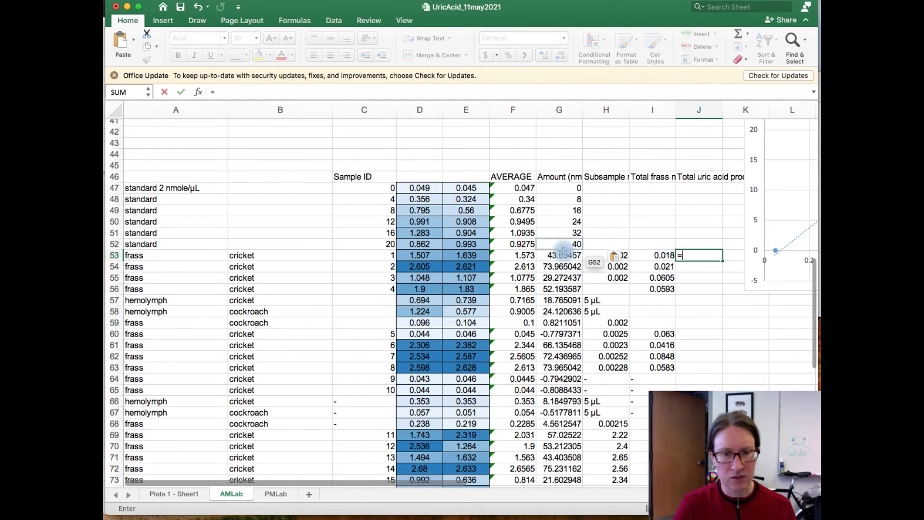
click(560, 256)
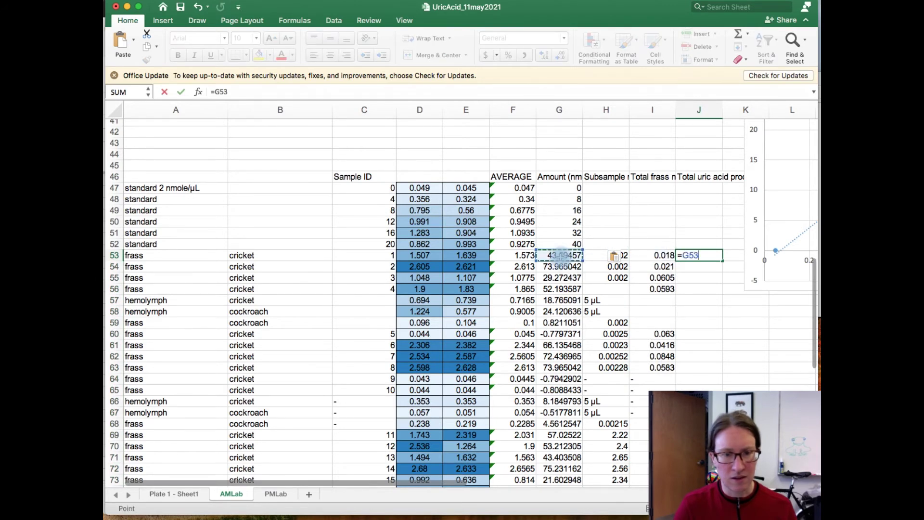
text(/)
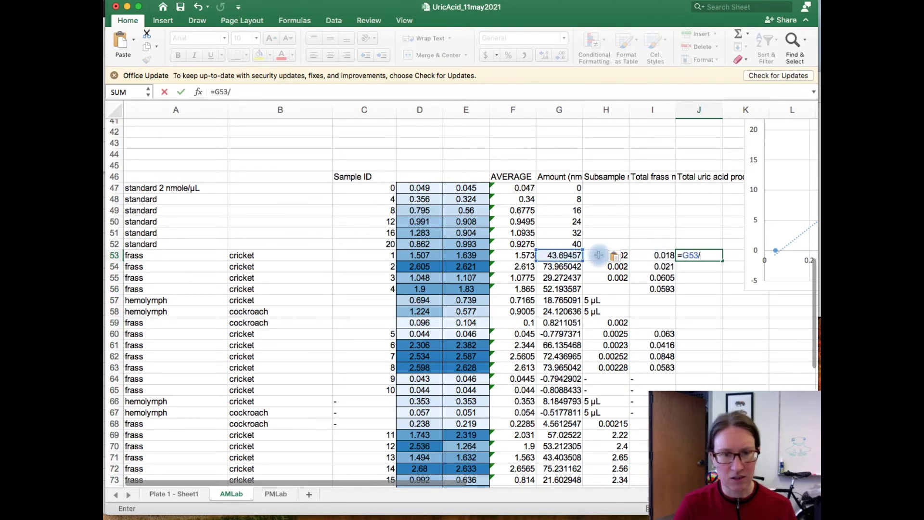
click(598, 255)
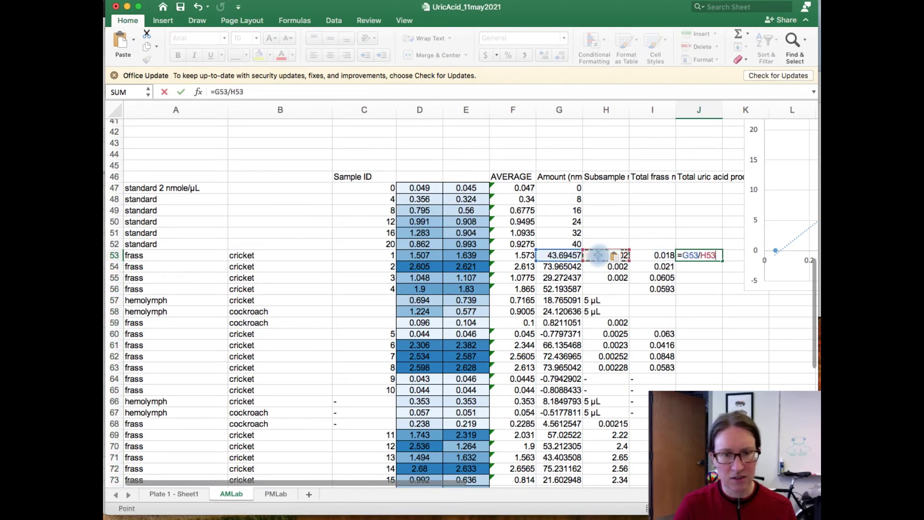
click(215, 92)
text(()
text())
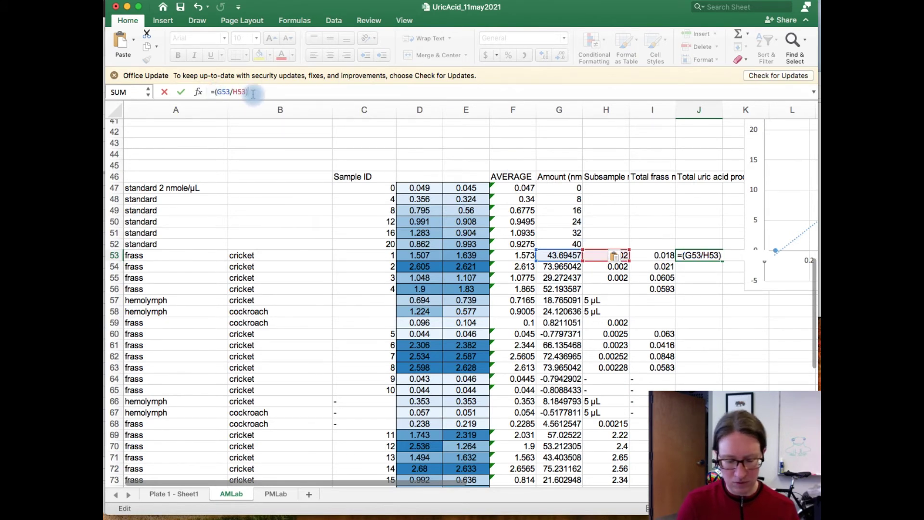
text(*)
click(652, 255)
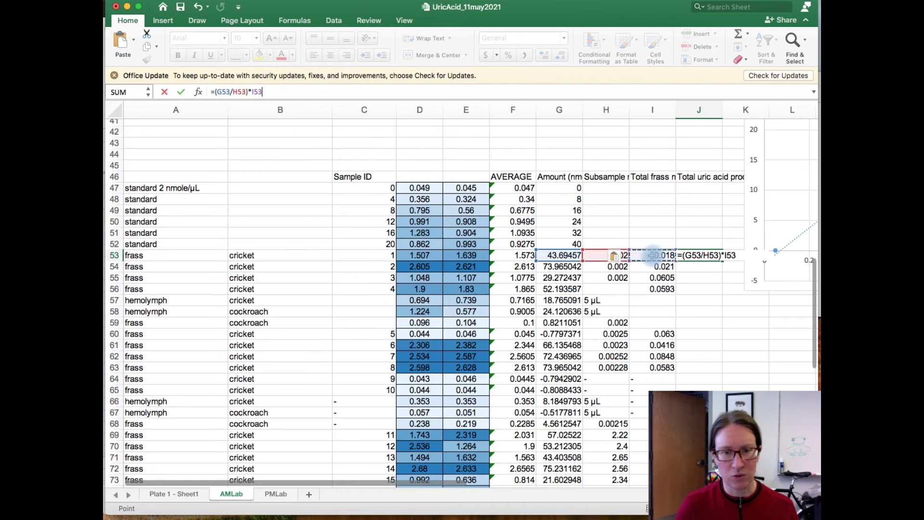
key(Return)
key(Up)
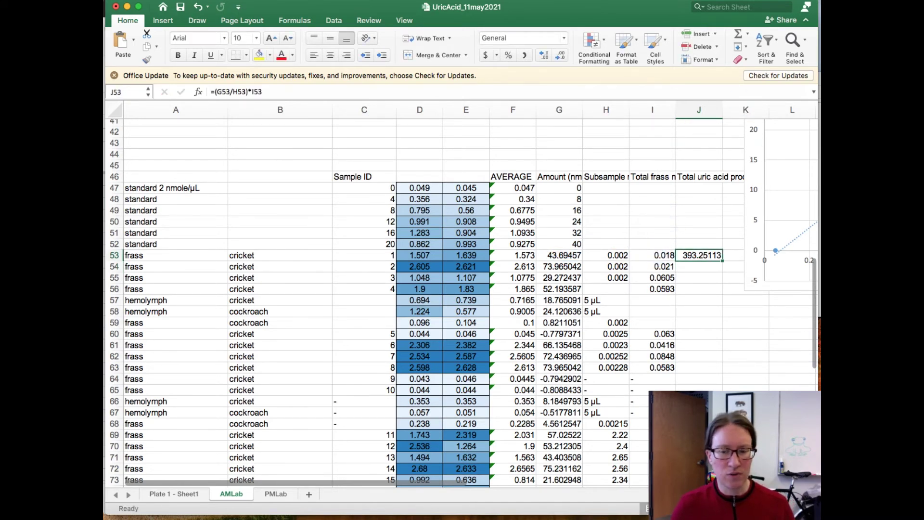
scroll(741, 385, right, 2)
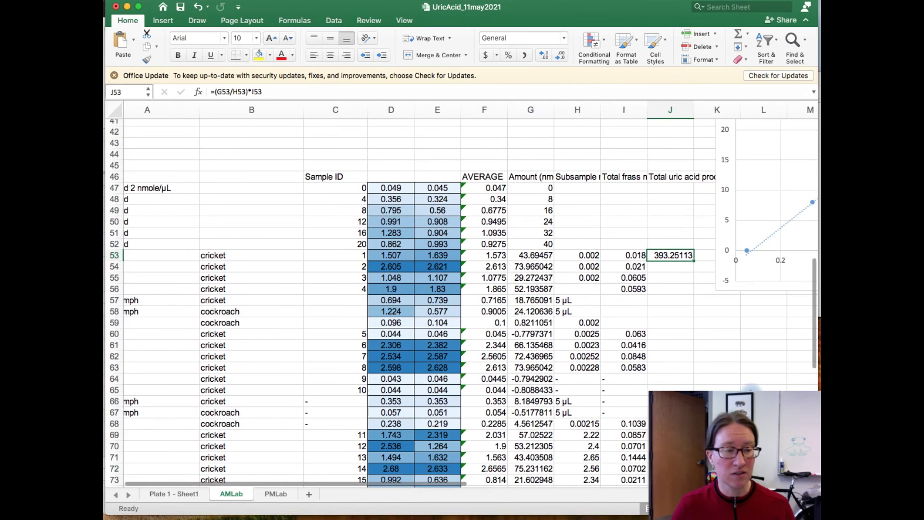
scroll(751, 387, left, 2)
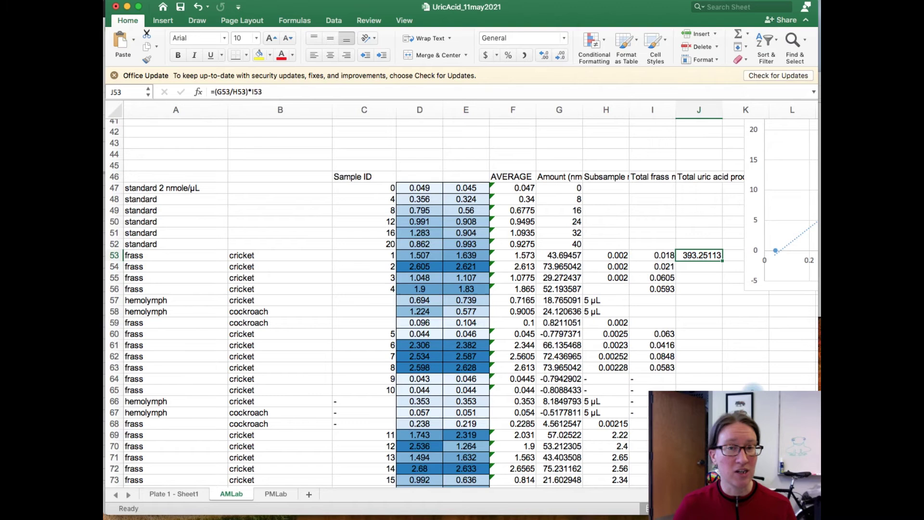
key(Right)
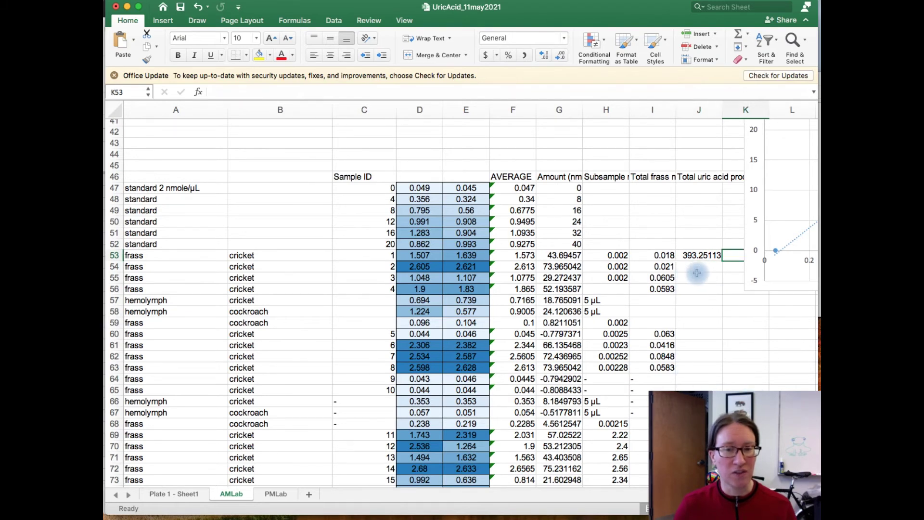
click(707, 256)
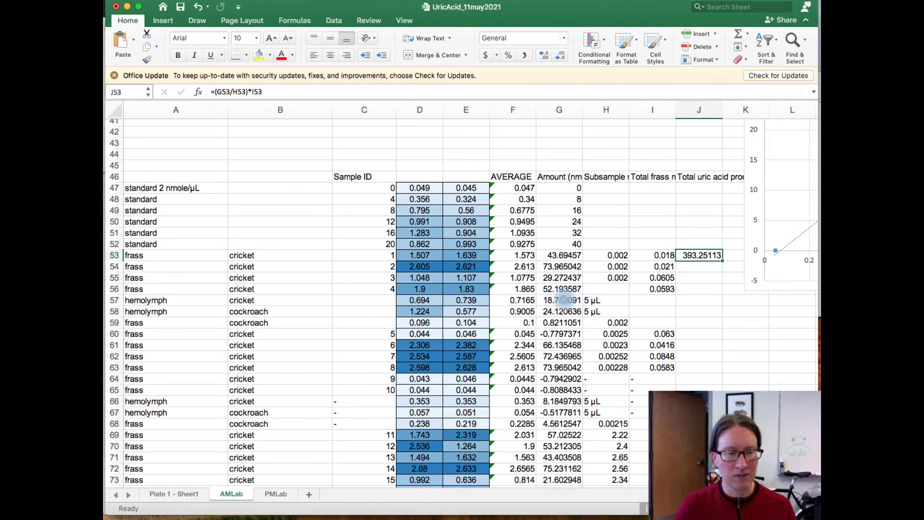
click(553, 177)
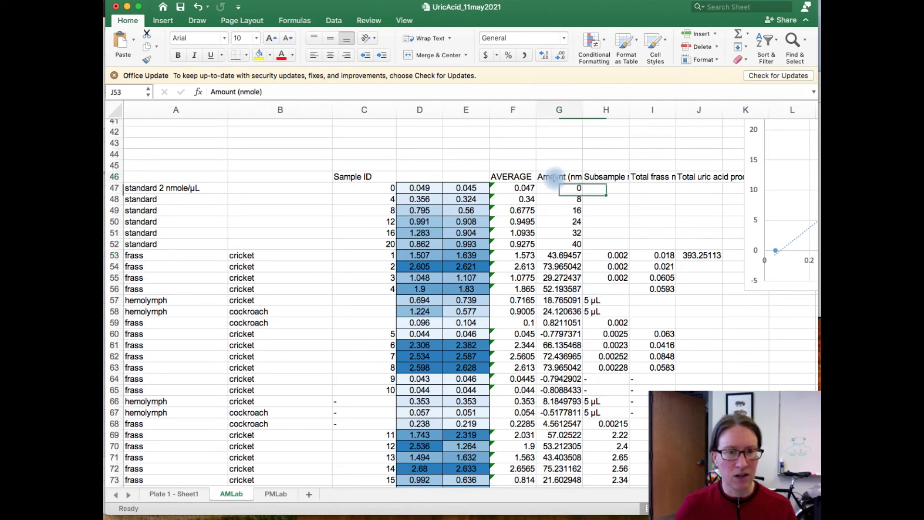
click(560, 308)
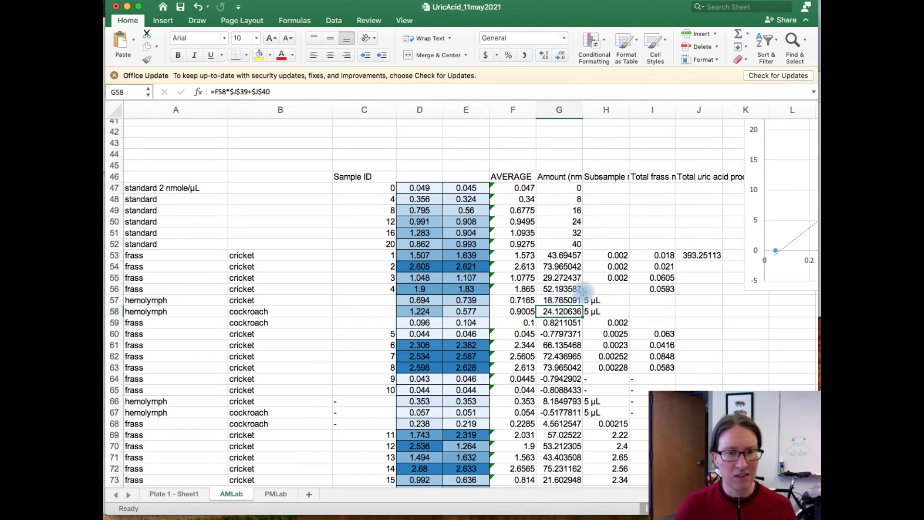
key(Up)
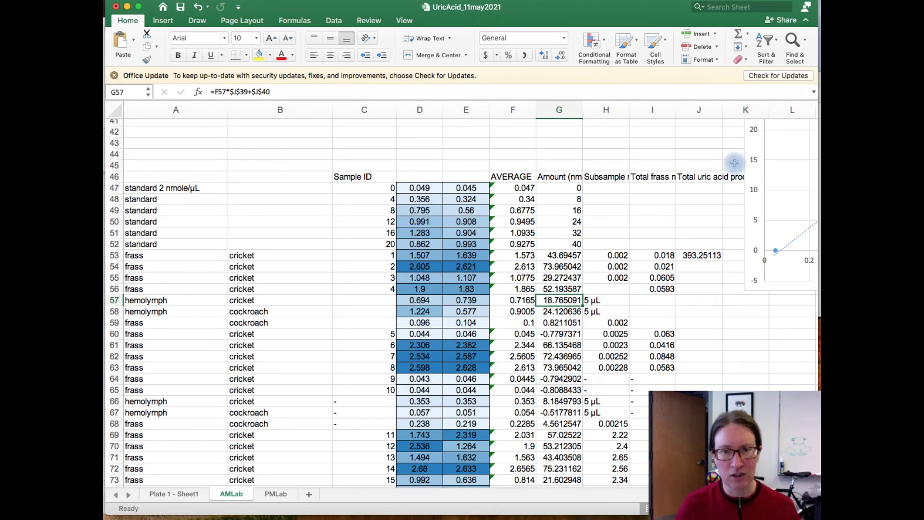
- Move the chart aside, shift cells I46:I86 right, and head the new column 'Concentration'
drag(757, 140, 732, 165)
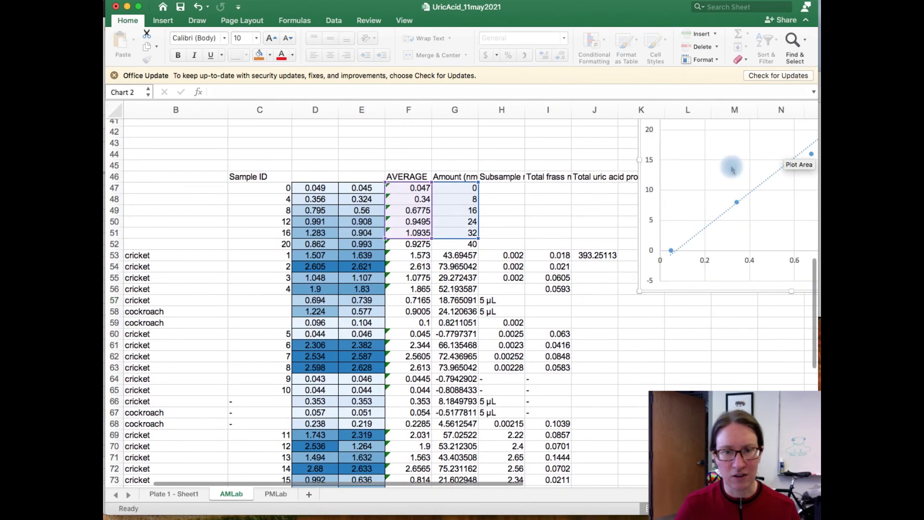
click(643, 173)
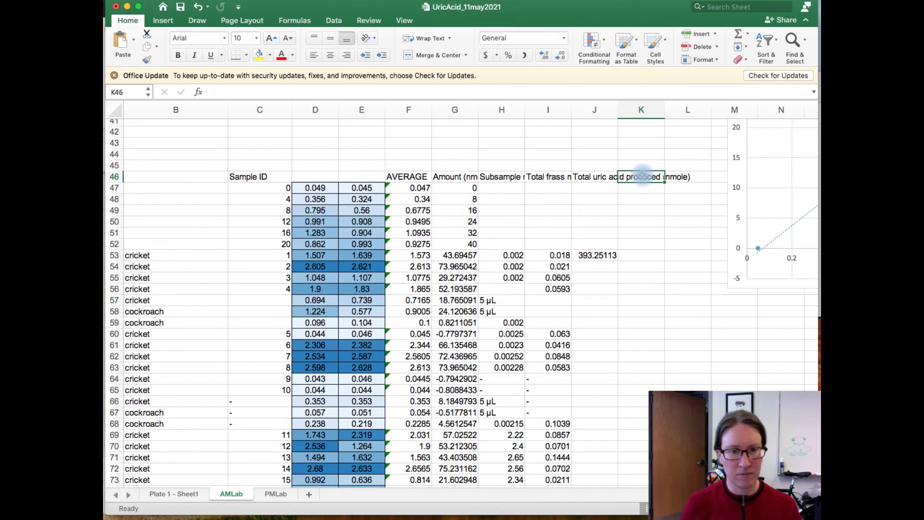
text(Con)
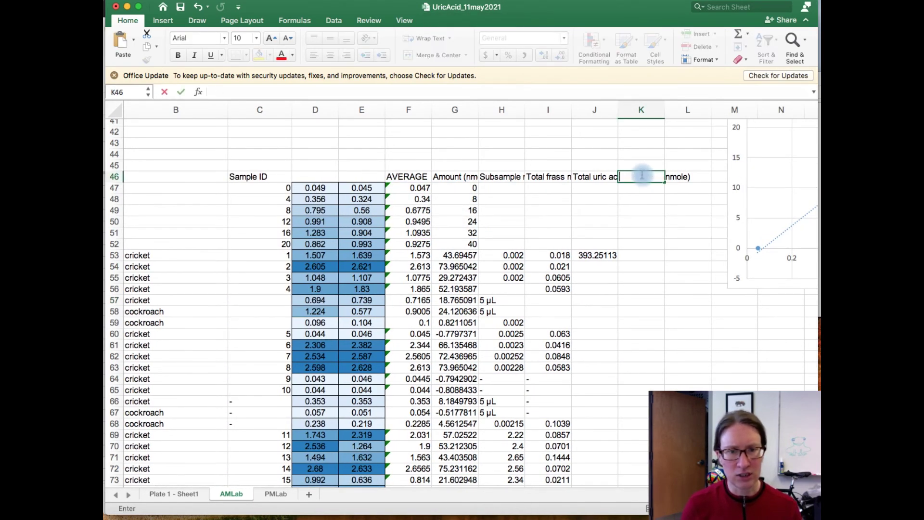
drag(554, 176, 572, 509)
scroll(607, 387, up, 10)
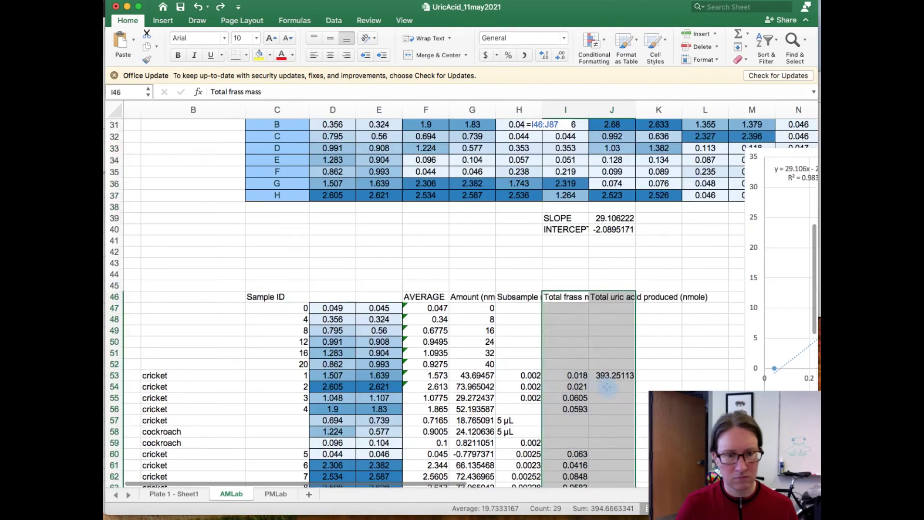
drag(566, 296, 573, 450)
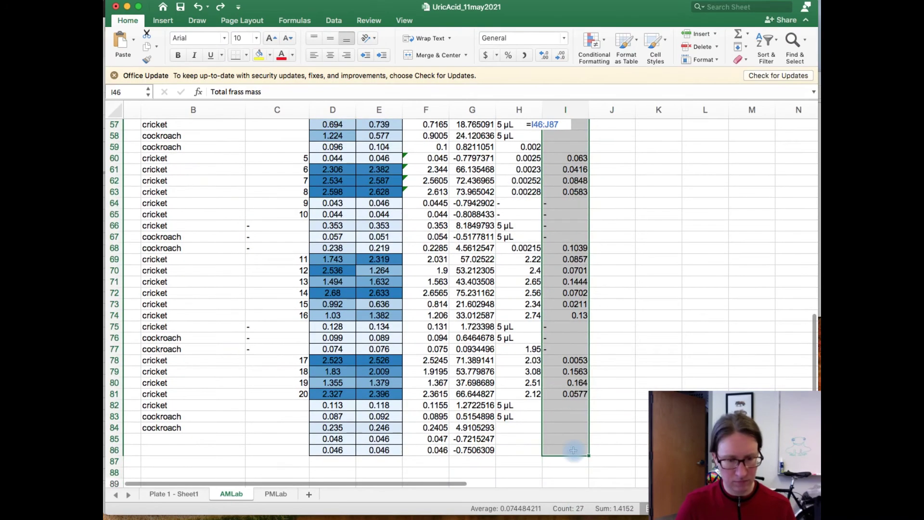
right_click(566, 445)
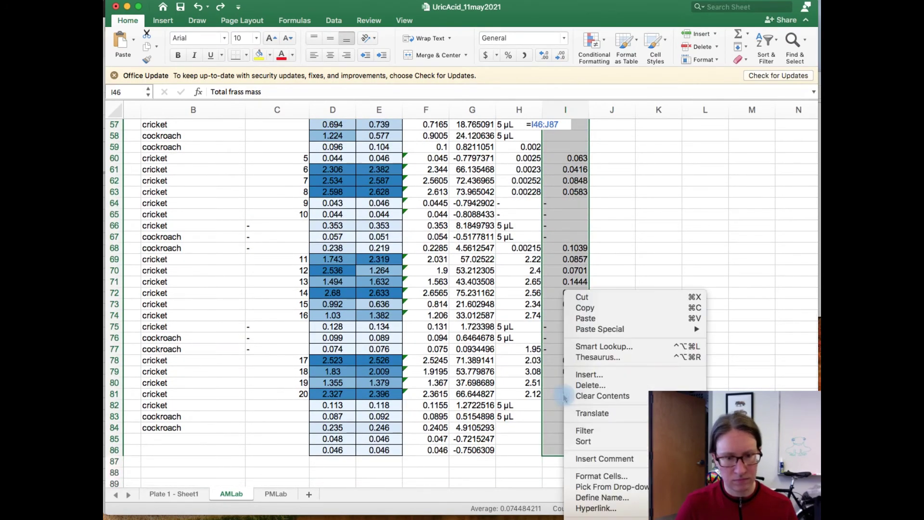
click(588, 374)
click(593, 367)
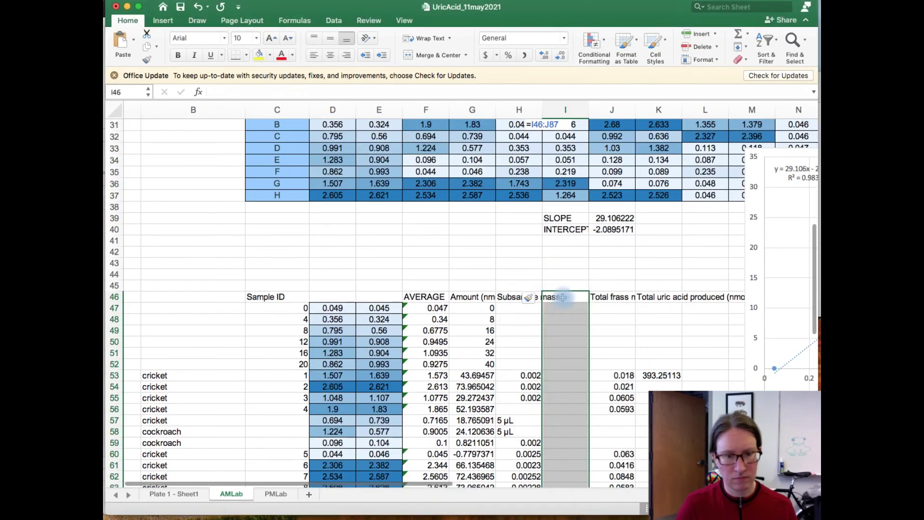
click(562, 297)
text(Concentration)
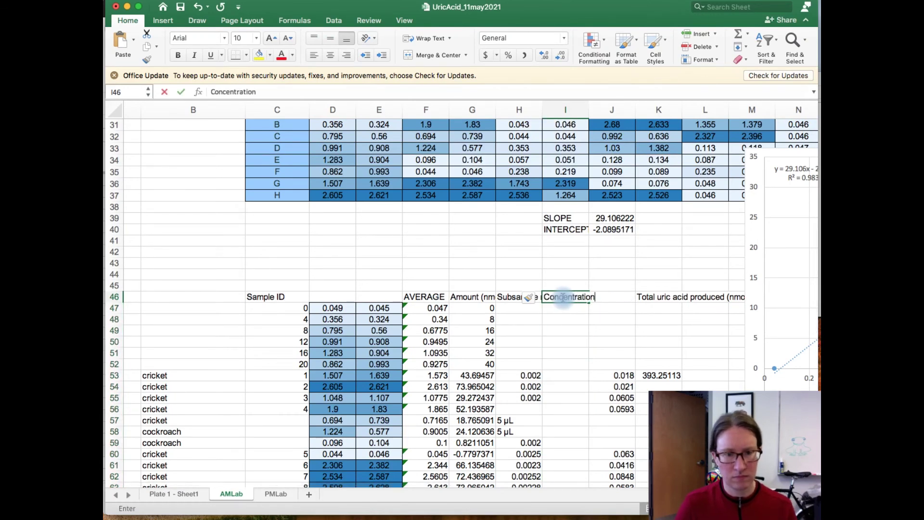
key(Return)
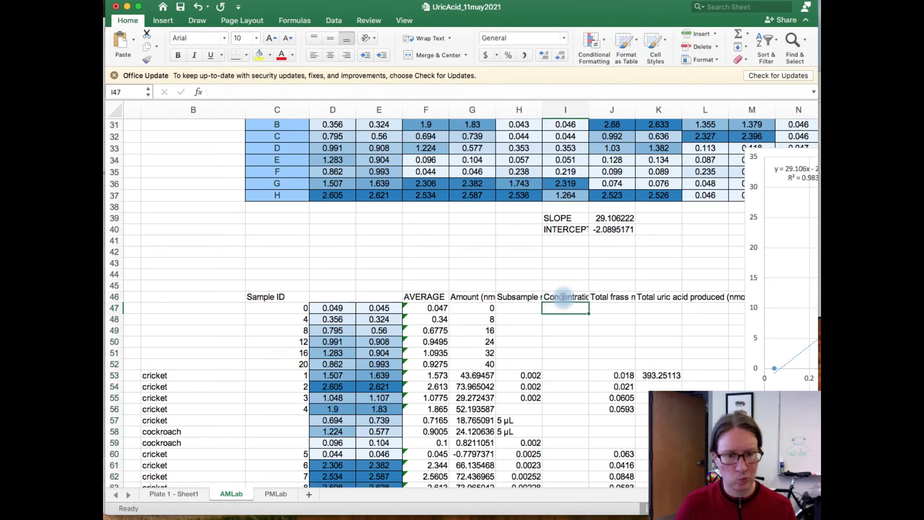
- Enter the concentration formula =G53/H53 in I53
click(564, 375)
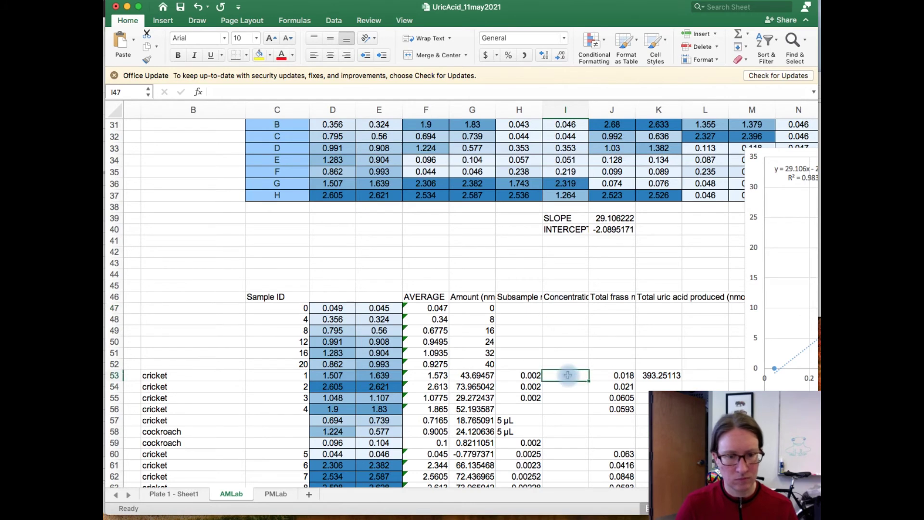
text(=)
click(481, 376)
text(/)
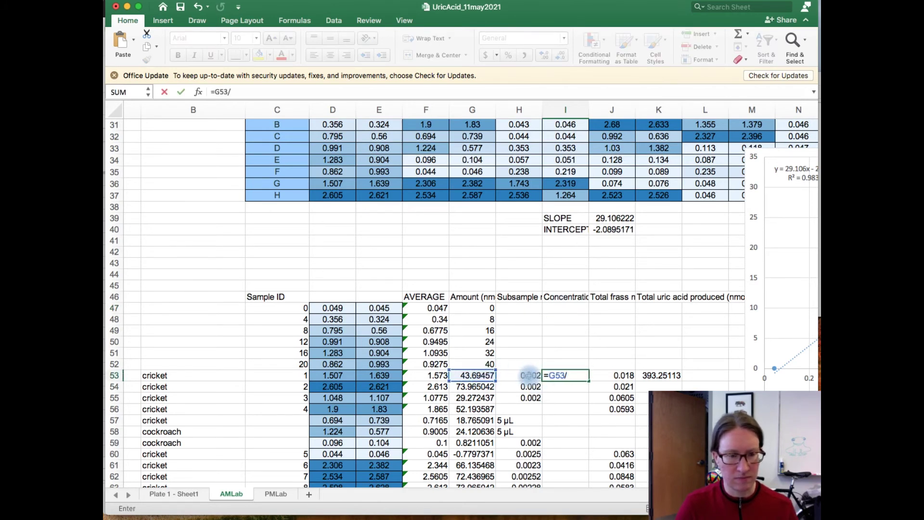
click(530, 375)
key(Return)
key(Up)
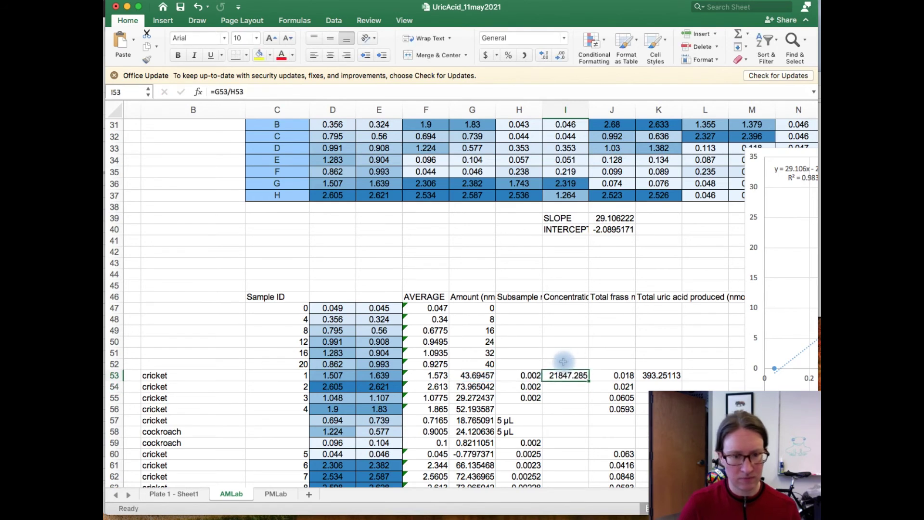
- Add the units 'nmole/g' to the Concentration heading
click(553, 297)
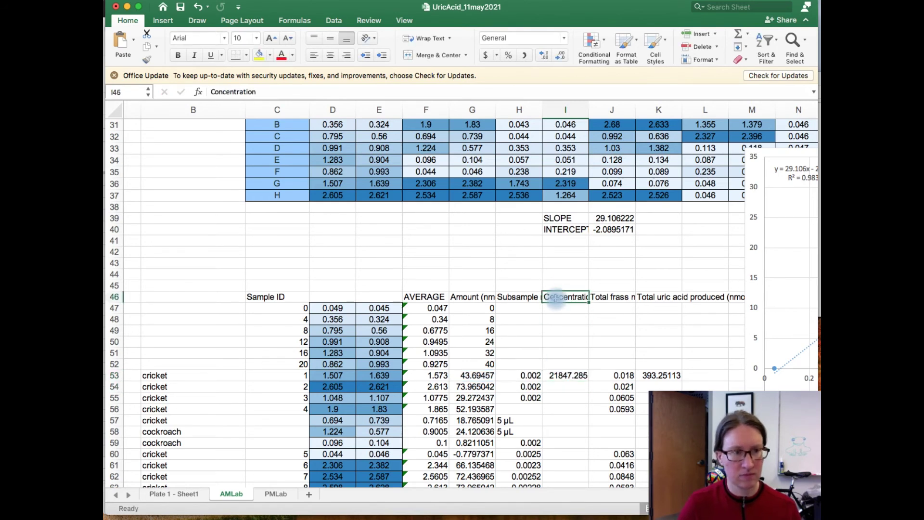
click(264, 91)
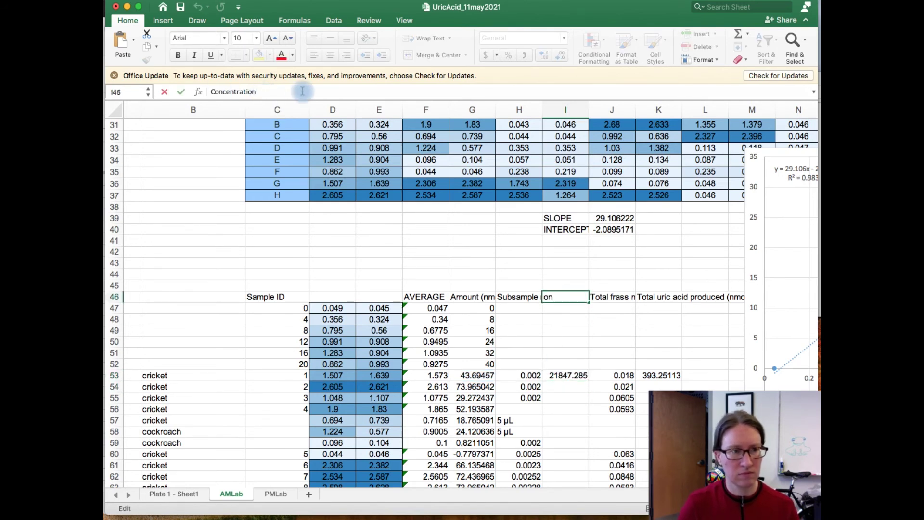
text(nmole/)
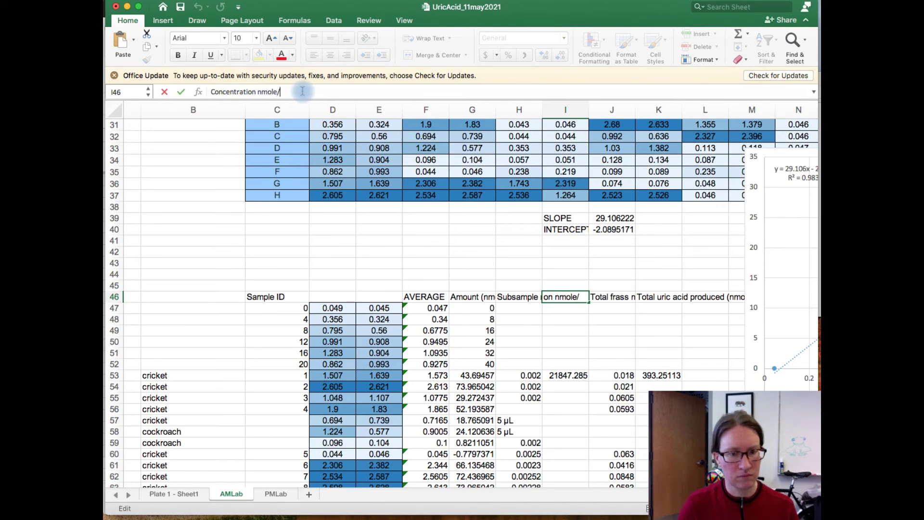
text(g)
key(Return)
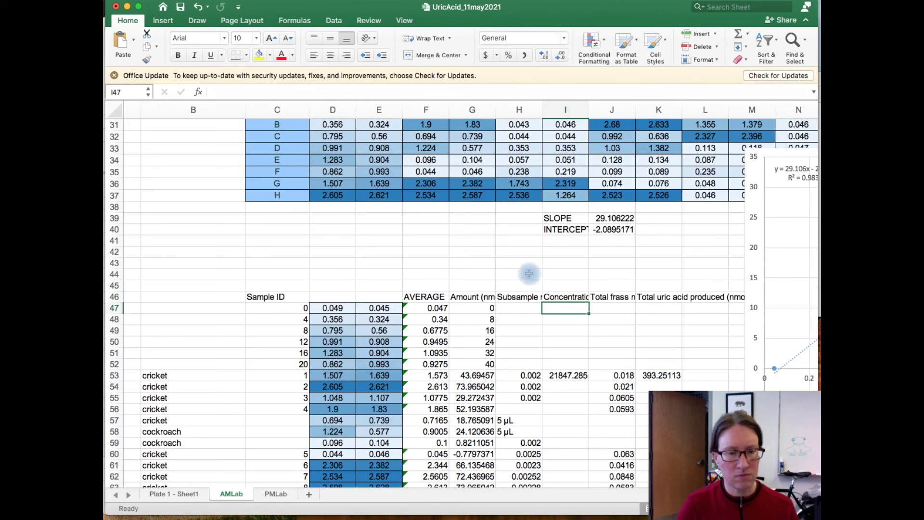
- Copy the formula into I54:I56 and clear the #DIV/0! error in I56
scroll(529, 273, down, 4)
click(560, 284)
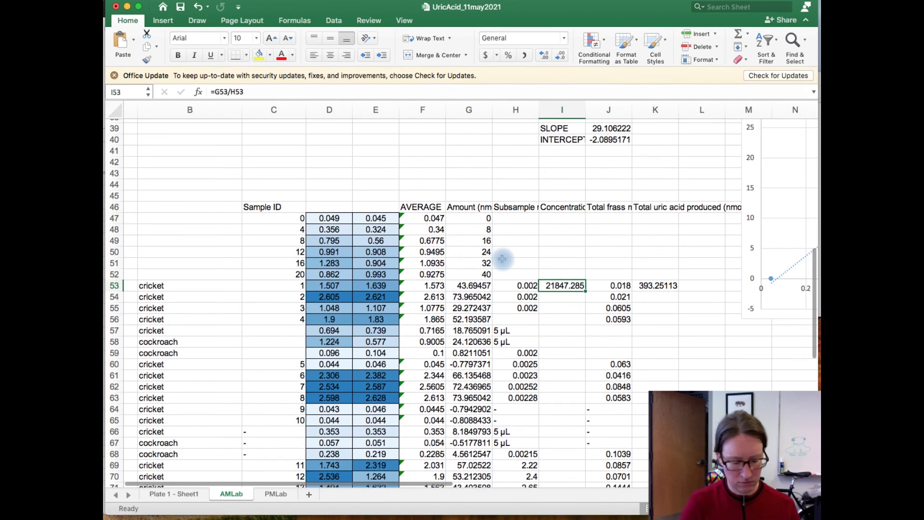
key(super+c)
click(554, 296)
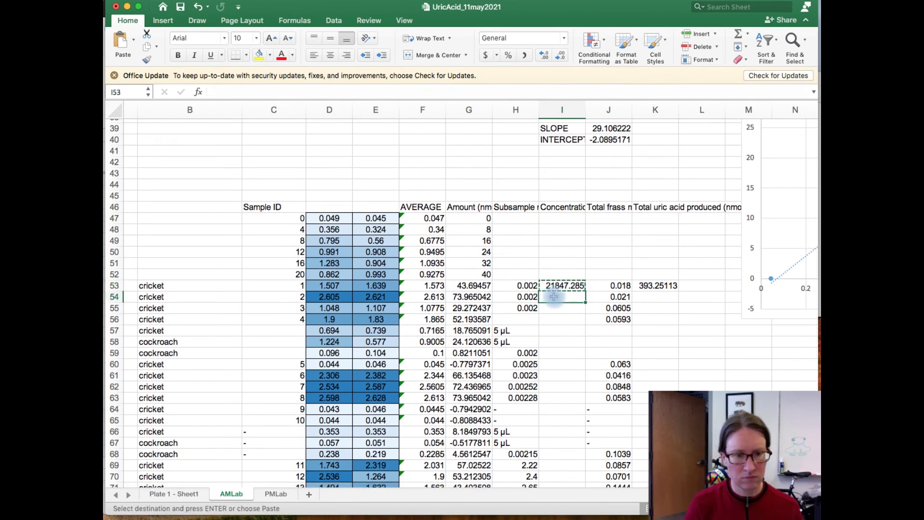
drag(553, 296, 559, 318)
key(super+v)
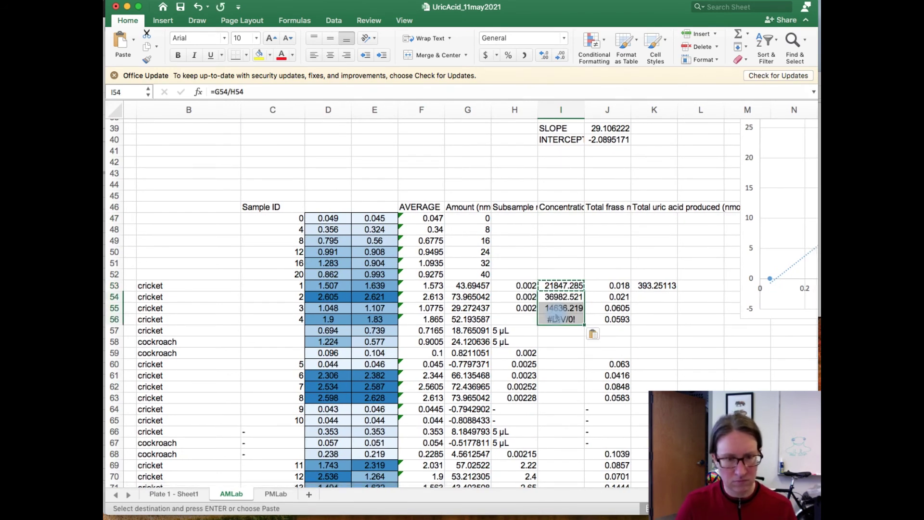
click(558, 318)
key(Delete)
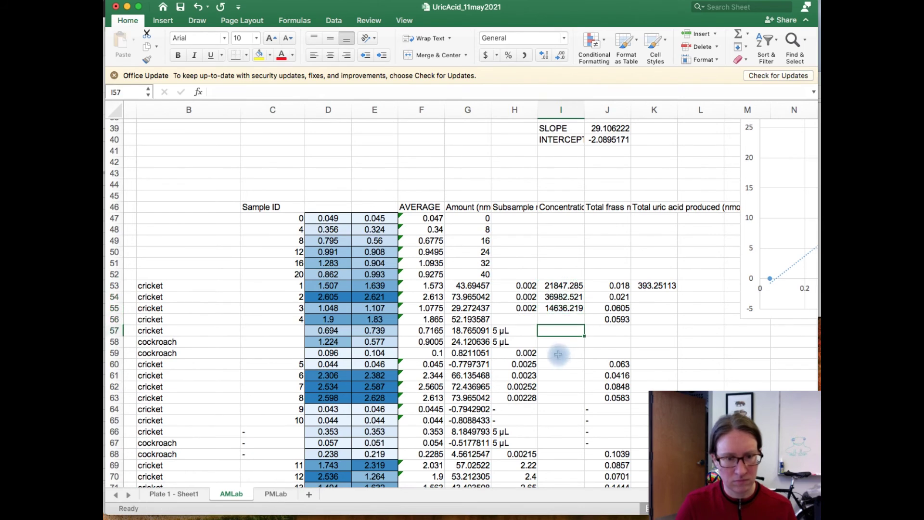
- Paste the concentration formula into I59:I63
drag(558, 353, 556, 396)
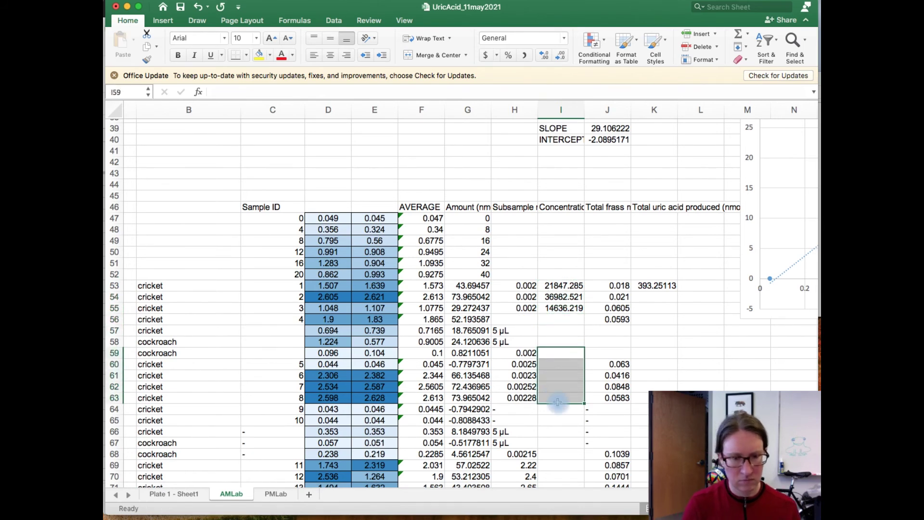
click(559, 297)
scroll(558, 311, left, 1)
key(super+c)
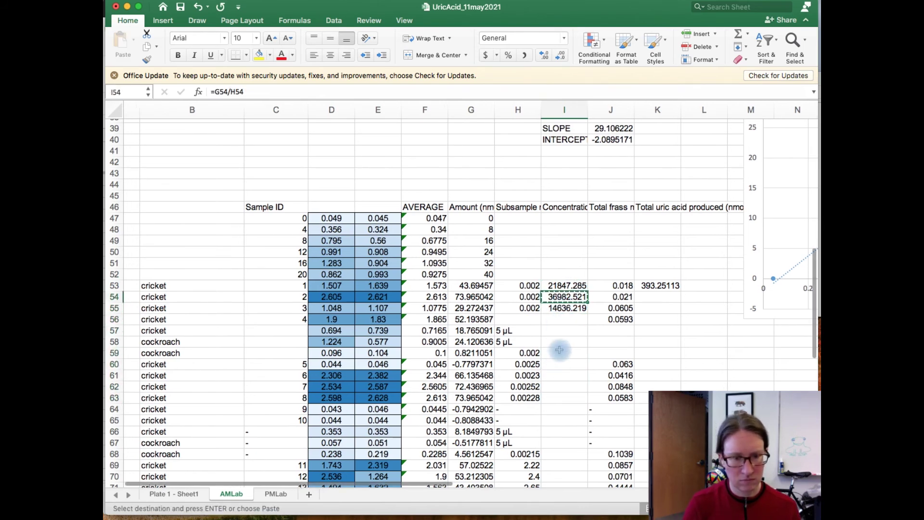
drag(557, 353, 558, 397)
key(super+v)
- Paste the concentration formula into I68:I74 and I77:I81
scroll(559, 380, down, 5)
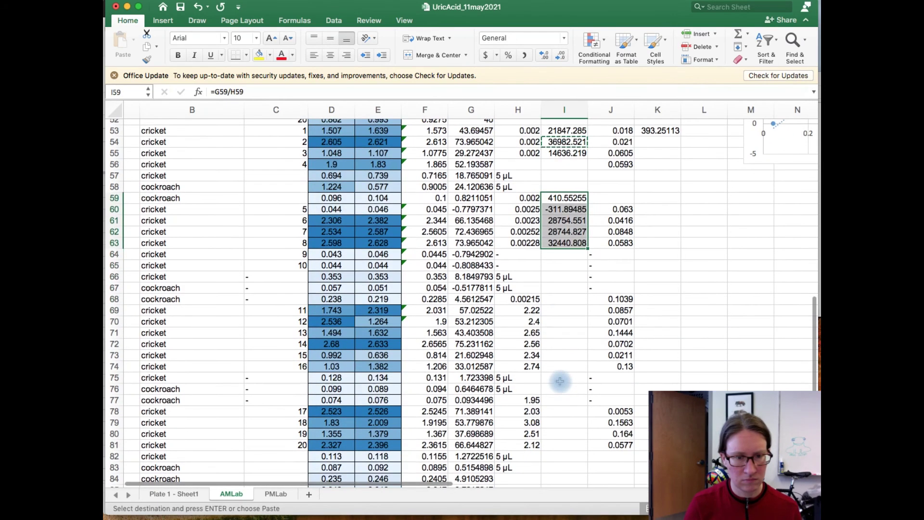
drag(558, 301, 559, 365)
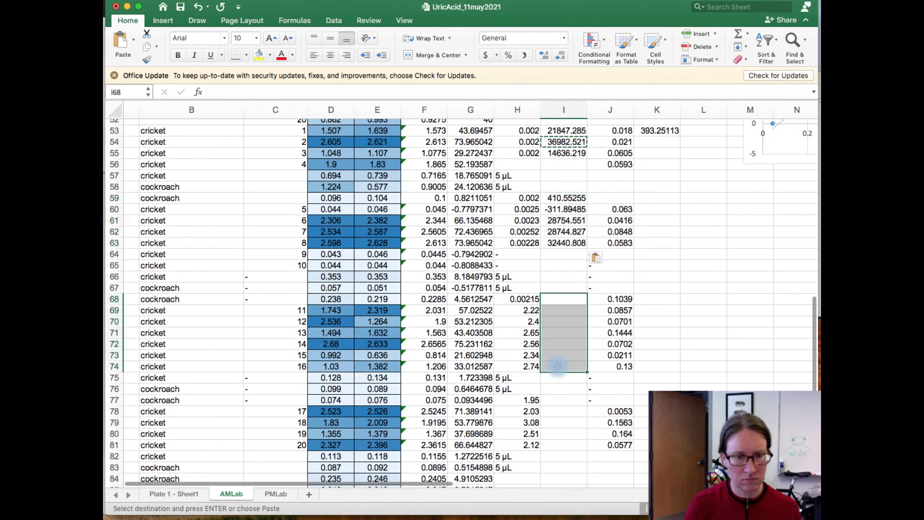
key(super+v)
scroll(558, 365, down, 3)
click(535, 330)
drag(535, 330, 542, 367)
key(super+v)
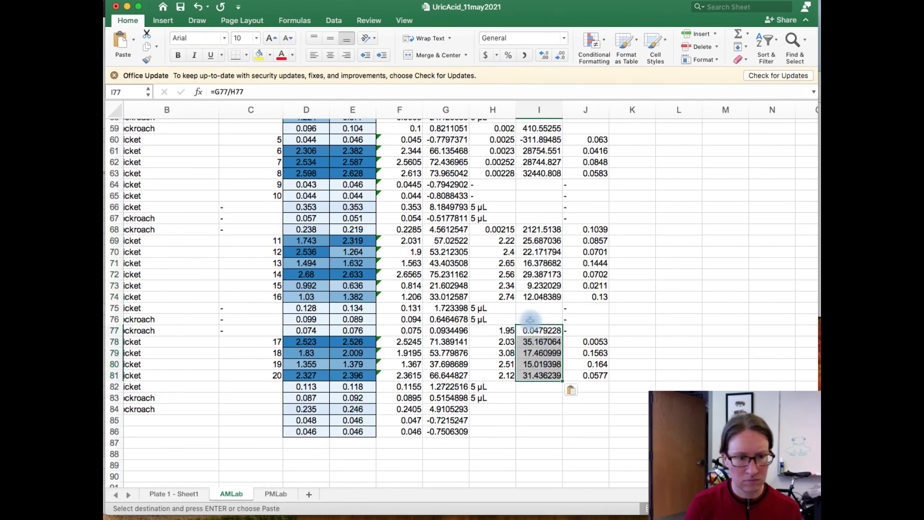
scroll(537, 318, up, 5)
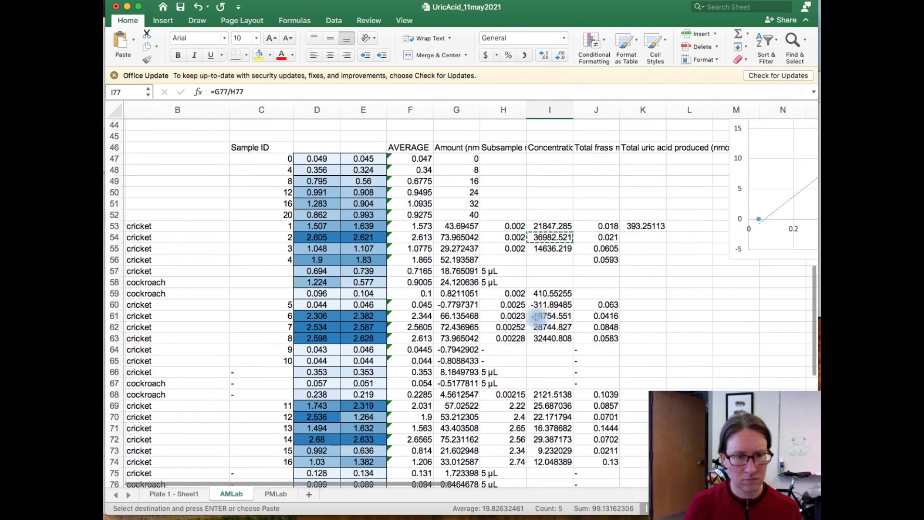
click(549, 240)
key(super+c)
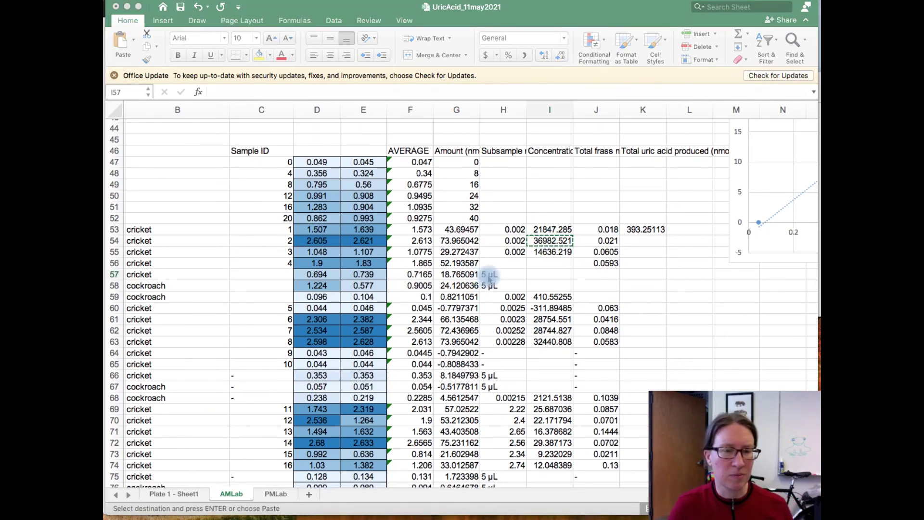
click(559, 150)
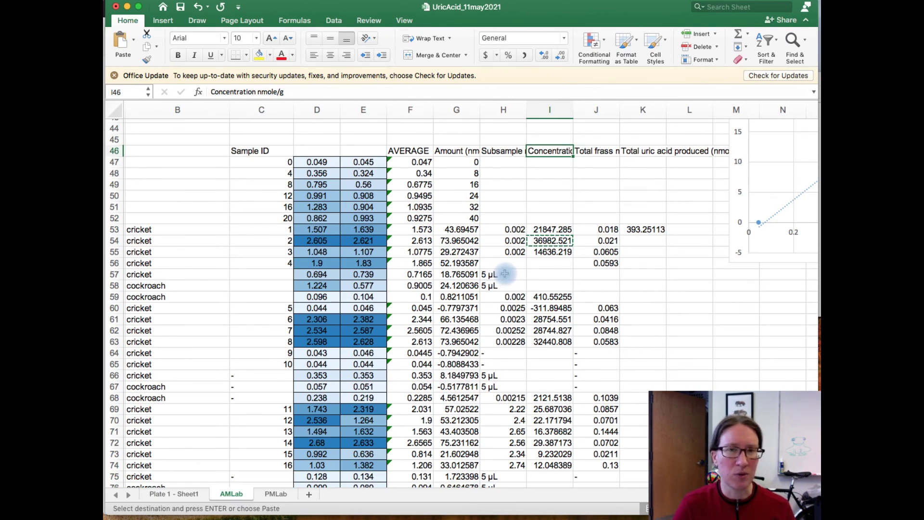
click(534, 274)
- Enter =G57/0.005 in I57 and copy it into I58
text(=)
click(463, 274)
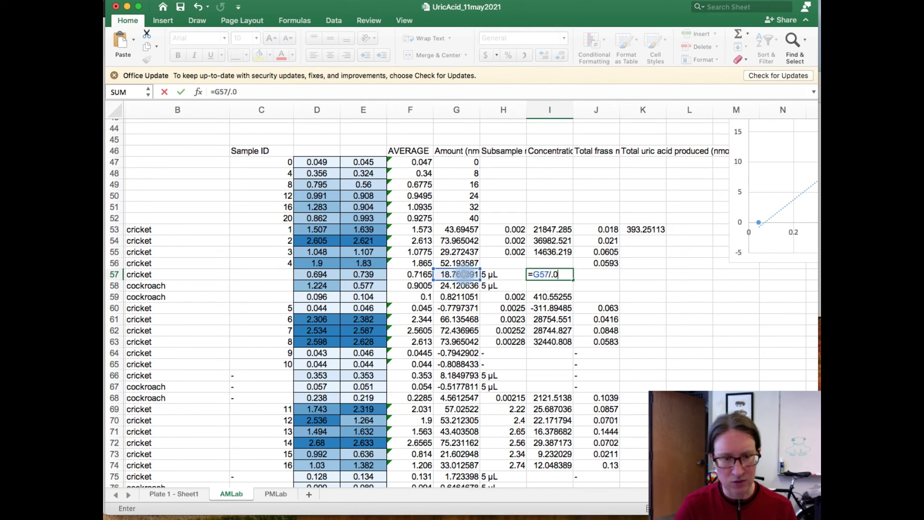
key(Return)
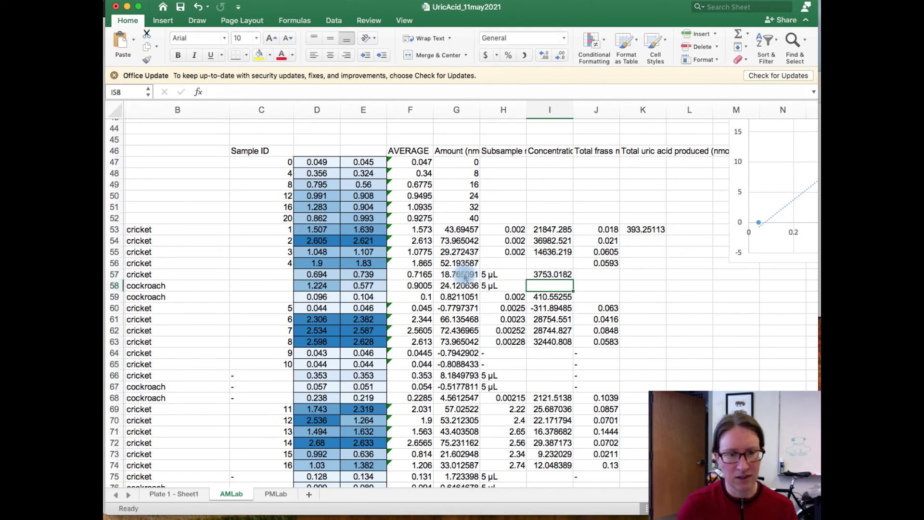
key(Up)
key(super+c)
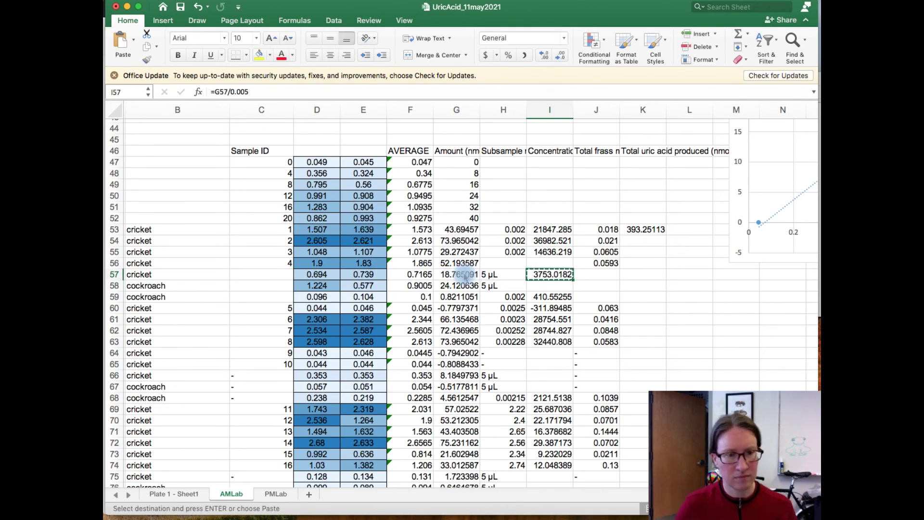
key(Down)
key(super+v)
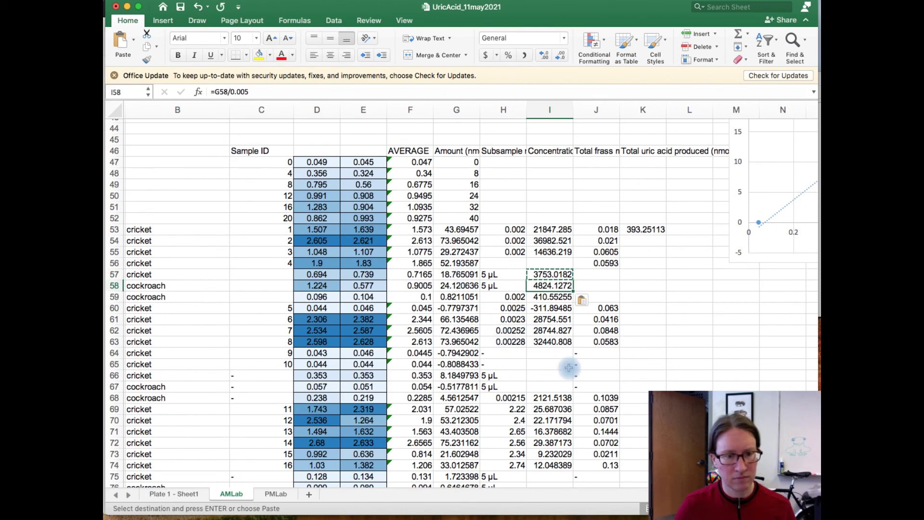
- Paste the hemolymph formula into I66:I67, I75:I76 and I82:I83
drag(551, 375, 556, 387)
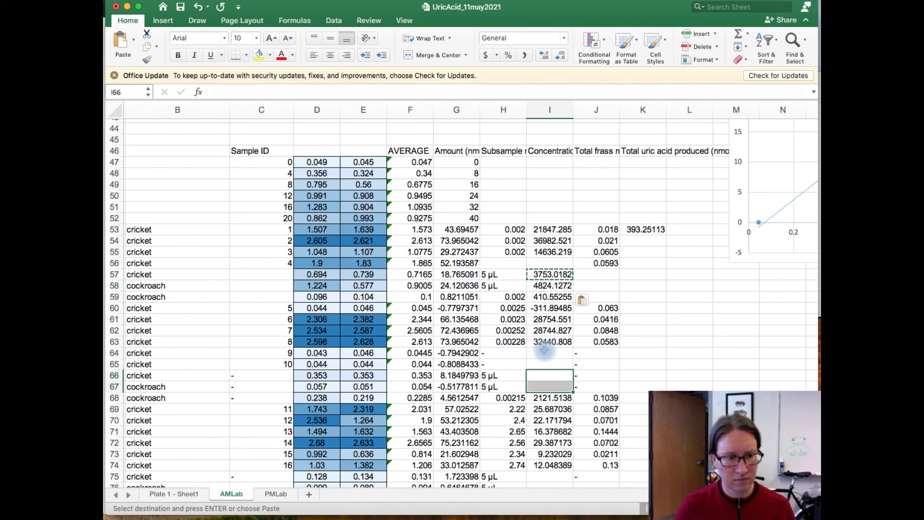
key(super+v)
scroll(544, 350, down, 5)
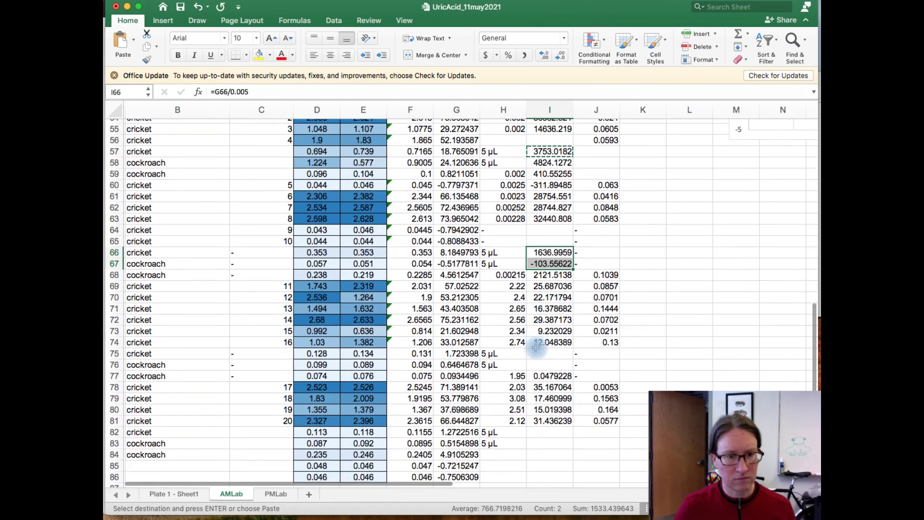
drag(537, 355, 544, 366)
key(super+v)
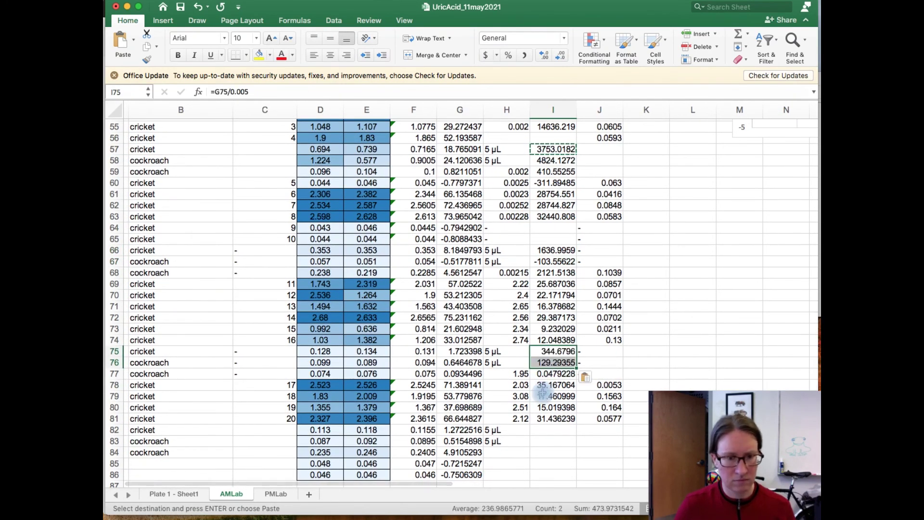
scroll(538, 407, down, 4)
drag(544, 337, 544, 349)
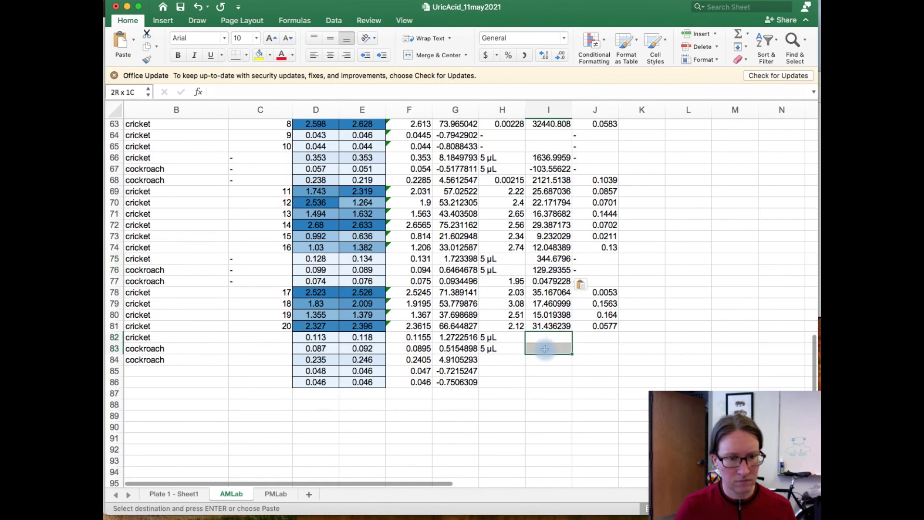
key(super+v)
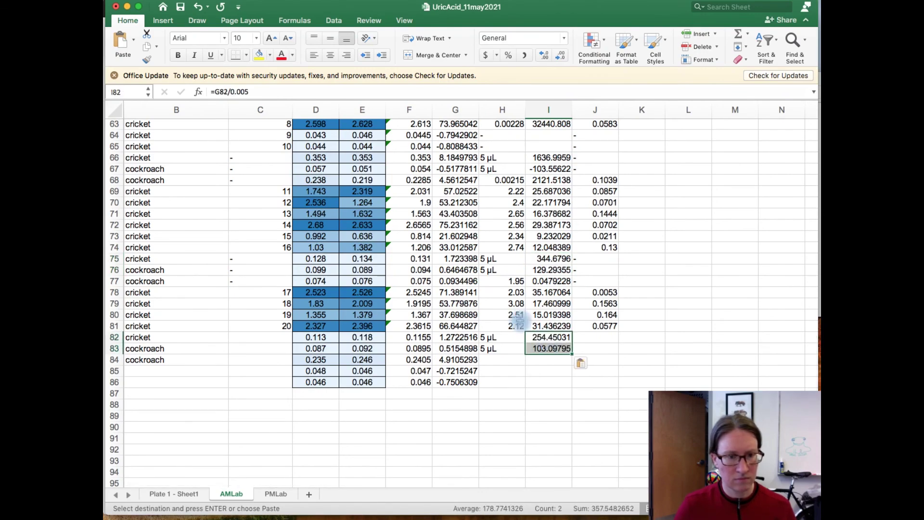
scroll(520, 235, up, 4)
scroll(520, 235, left, 1)
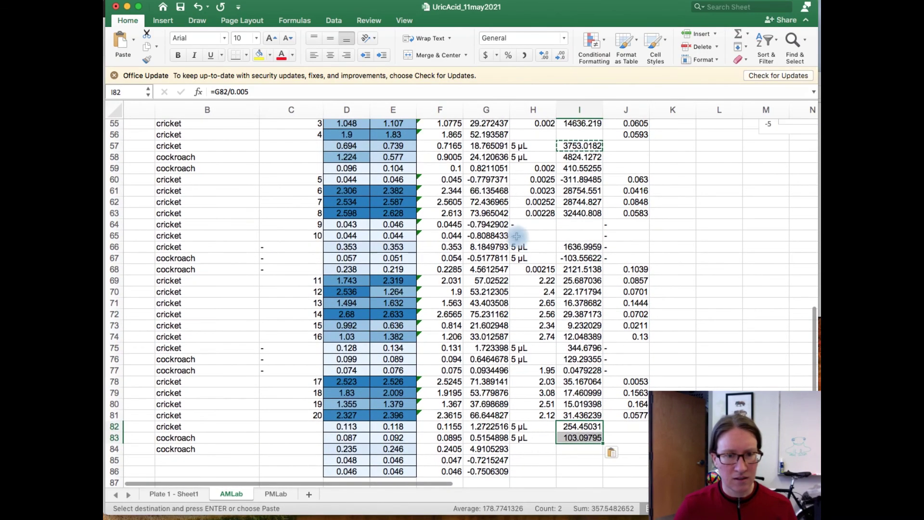
scroll(528, 220, up, 15)
scroll(528, 220, down, 9)
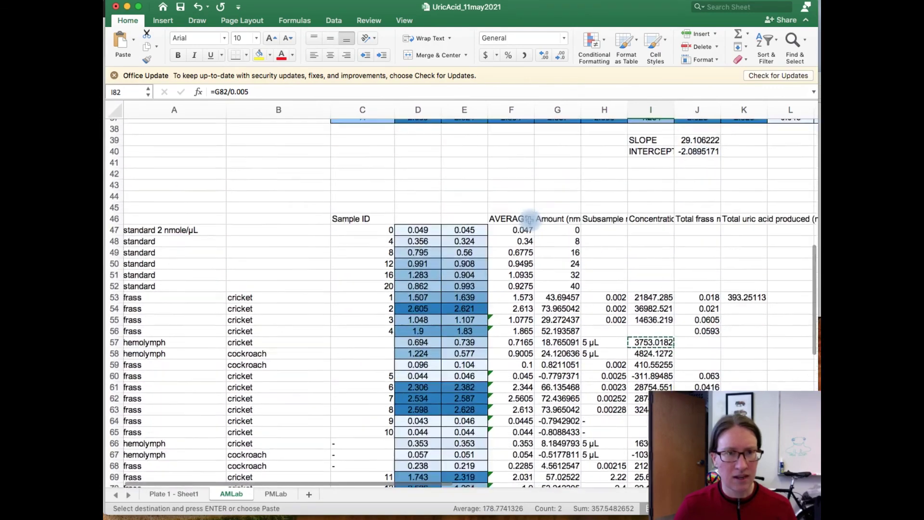
scroll(428, 243, left, 1)
scroll(428, 243, down, 2)
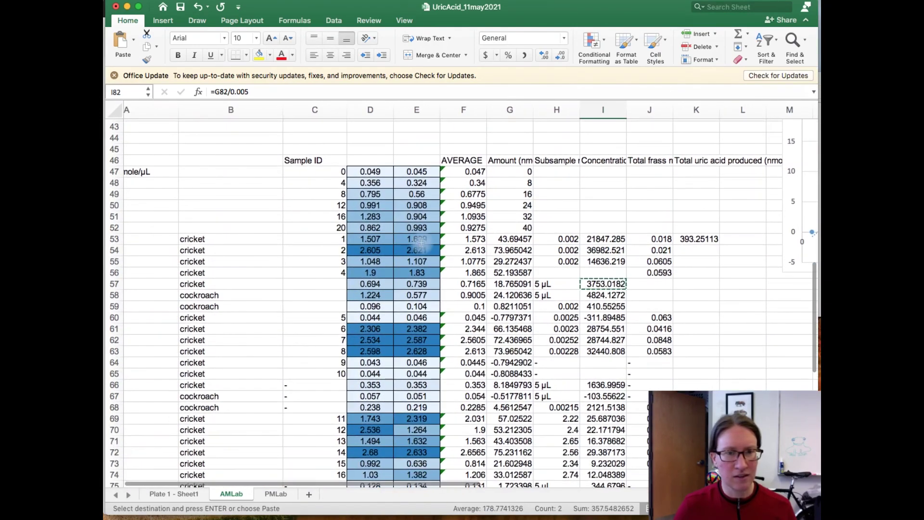
scroll(428, 243, left, 1)
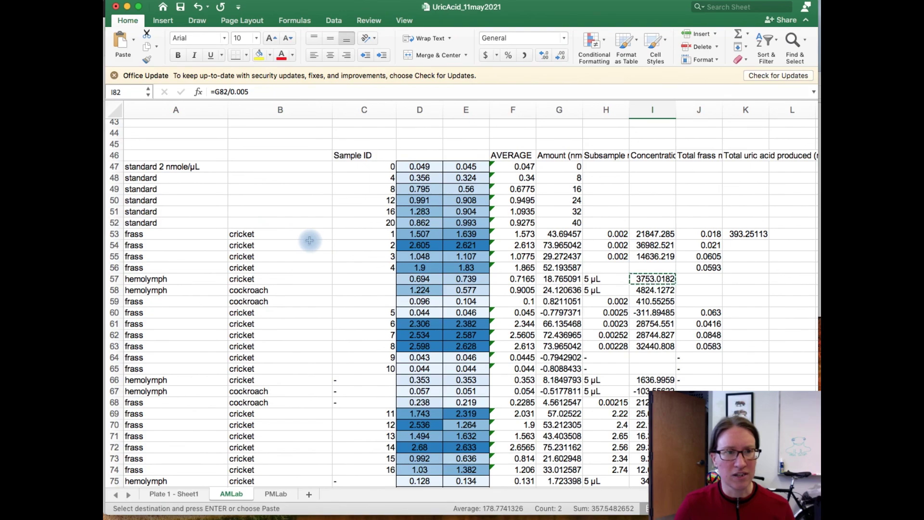
scroll(309, 240, up, 8)
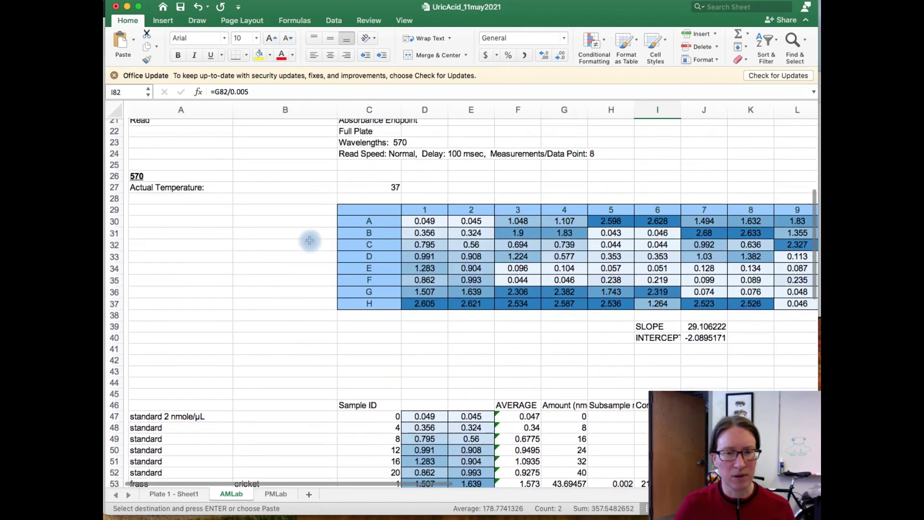
scroll(309, 240, down, 8)
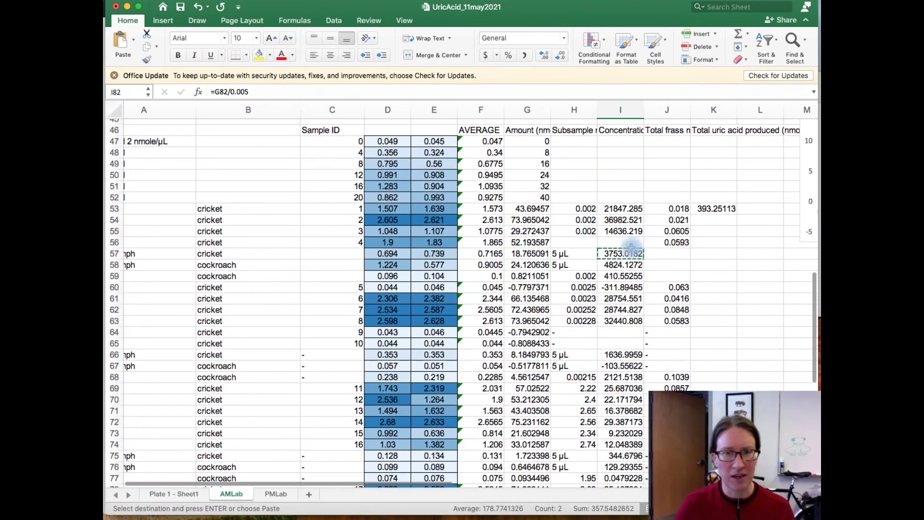